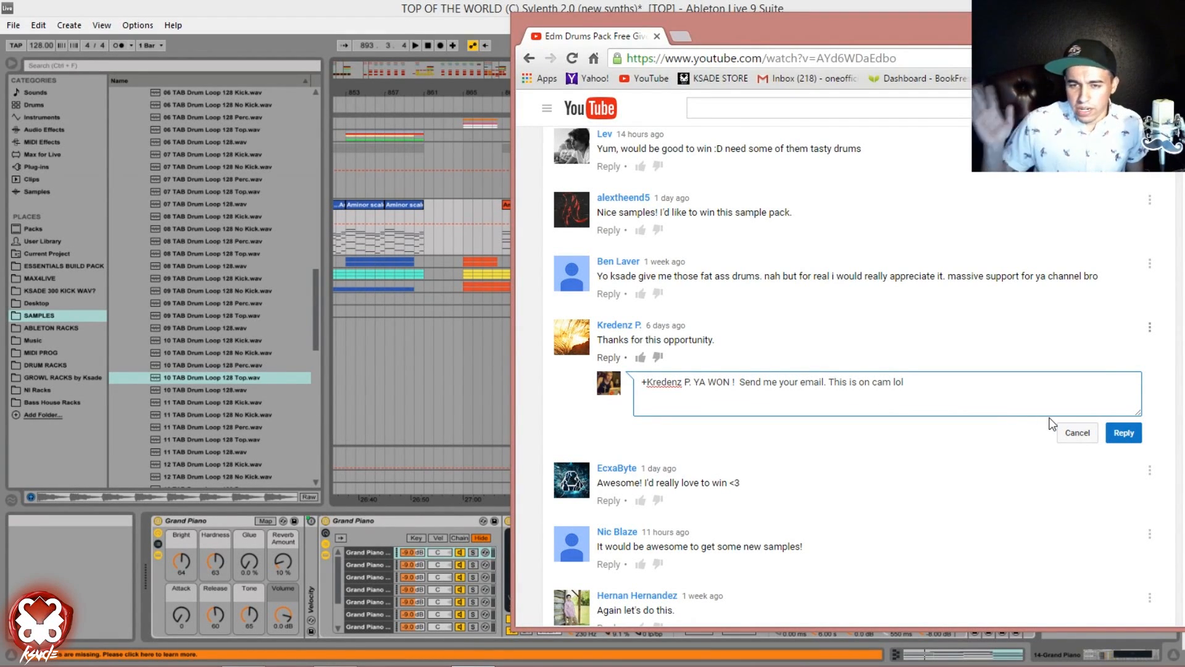
# Post the reply telling the giveaway winner they won and asking for their email.
pyautogui.click(1131, 433)
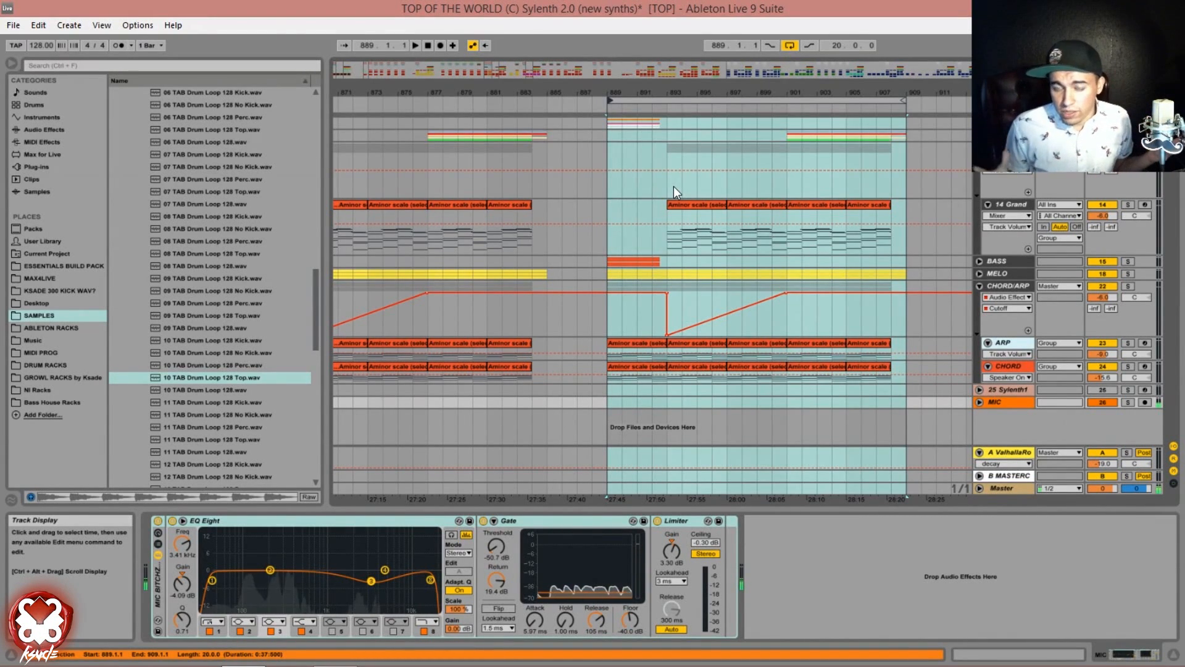
# Play the arrangement from the first Grand Piano clip at bar 893 and return the playback position to bar 889.
pyautogui.click(674, 229)
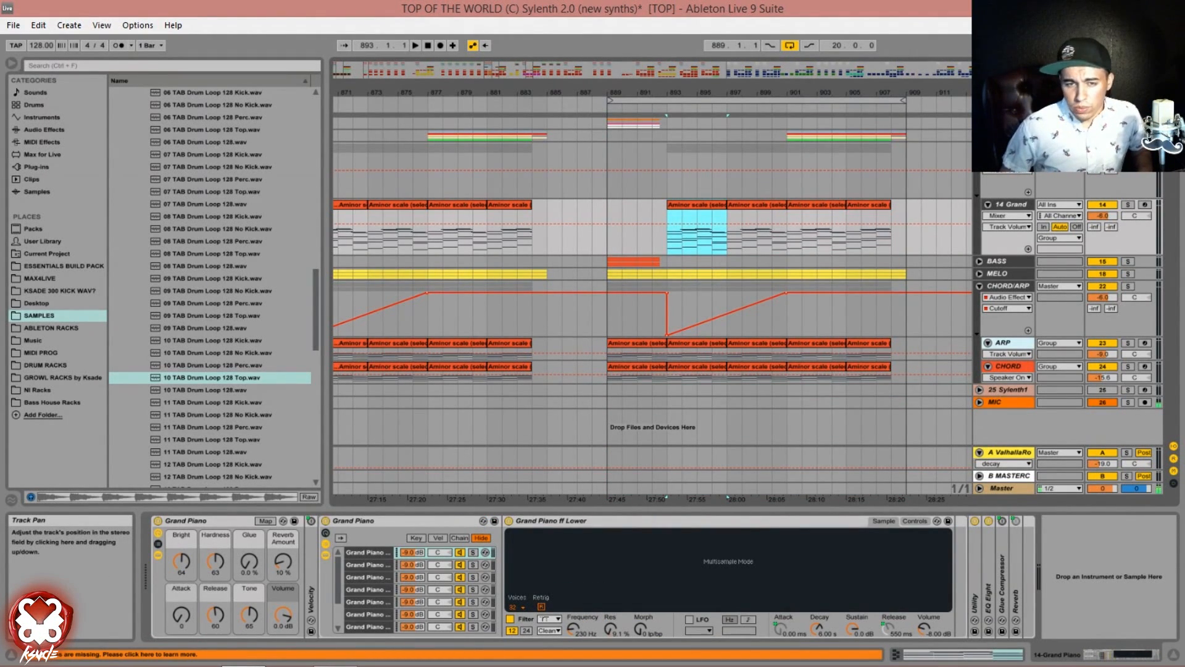
pyautogui.click(608, 213)
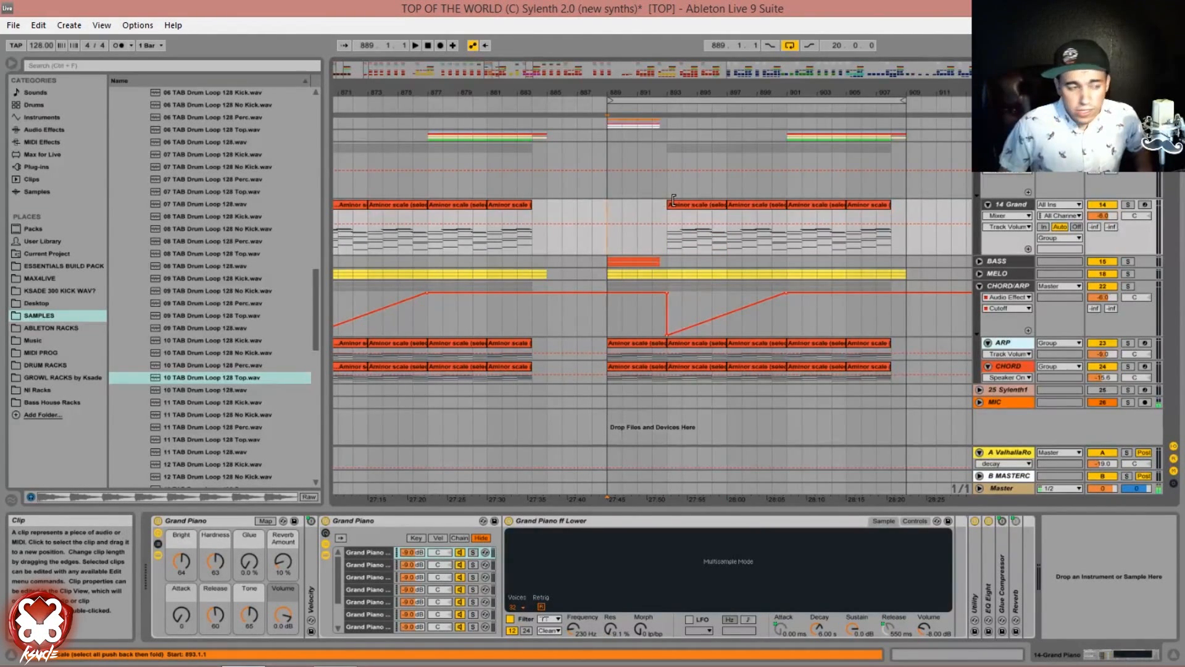
pyautogui.click(711, 220)
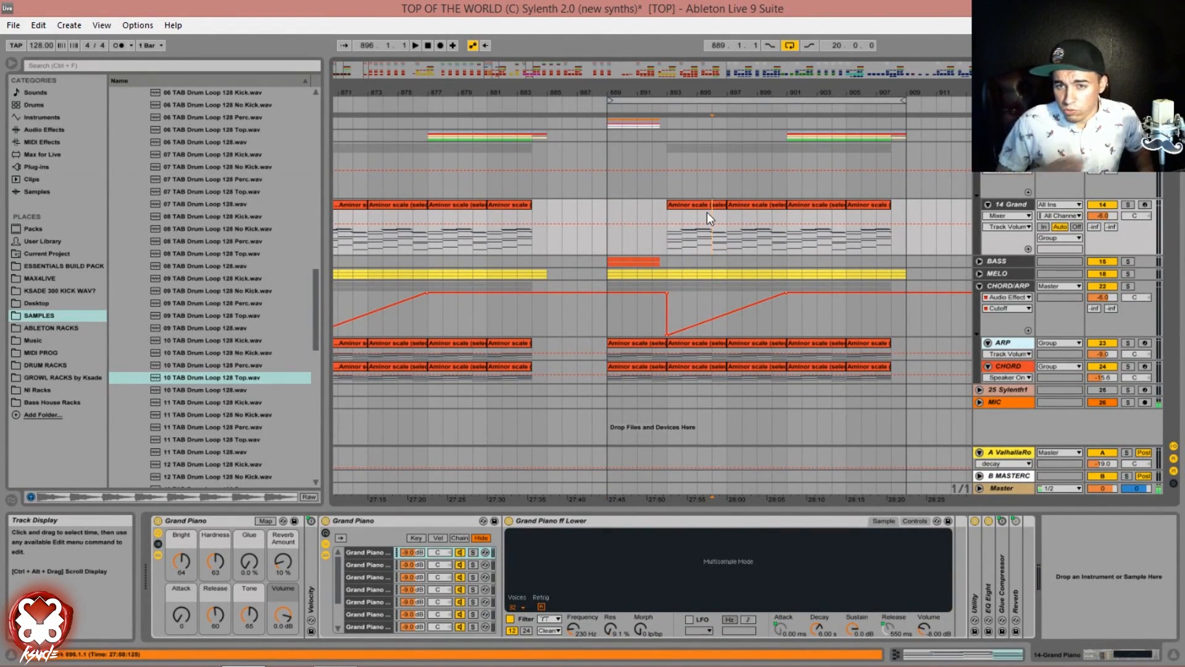
pyautogui.click(701, 201)
pyautogui.press('space')
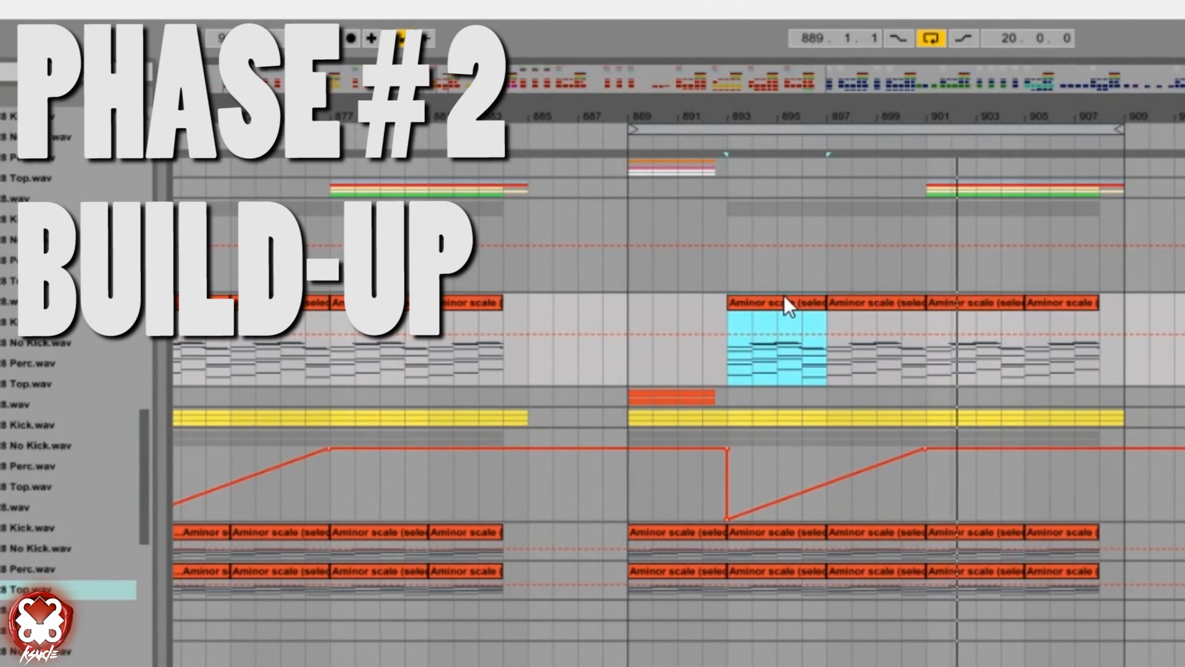
pyautogui.click(629, 308)
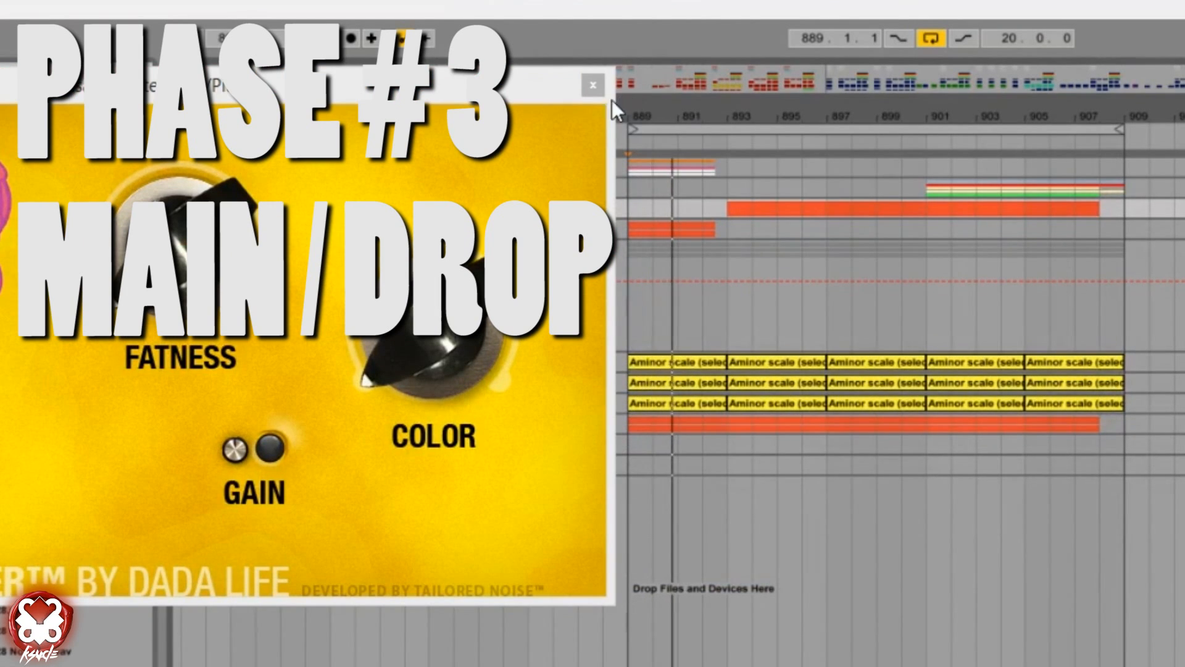
# Close the Sausage Fattener plug-in window and inspect the clips inside the MELO group track.
pyautogui.click(592, 86)
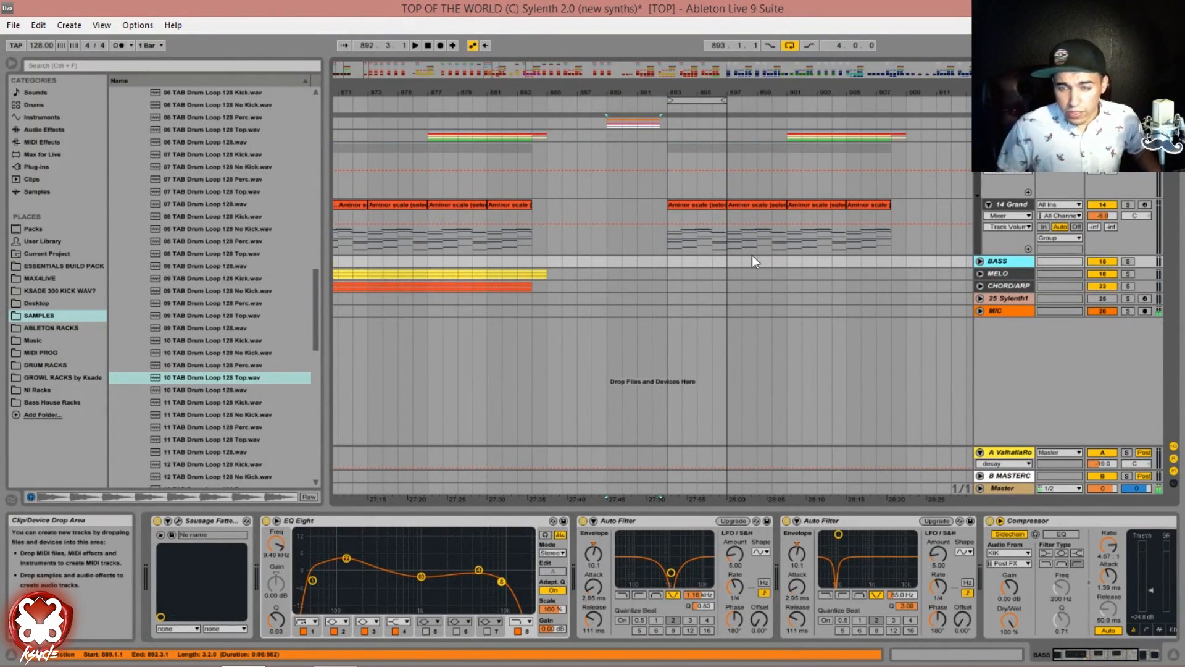
pyautogui.click(980, 273)
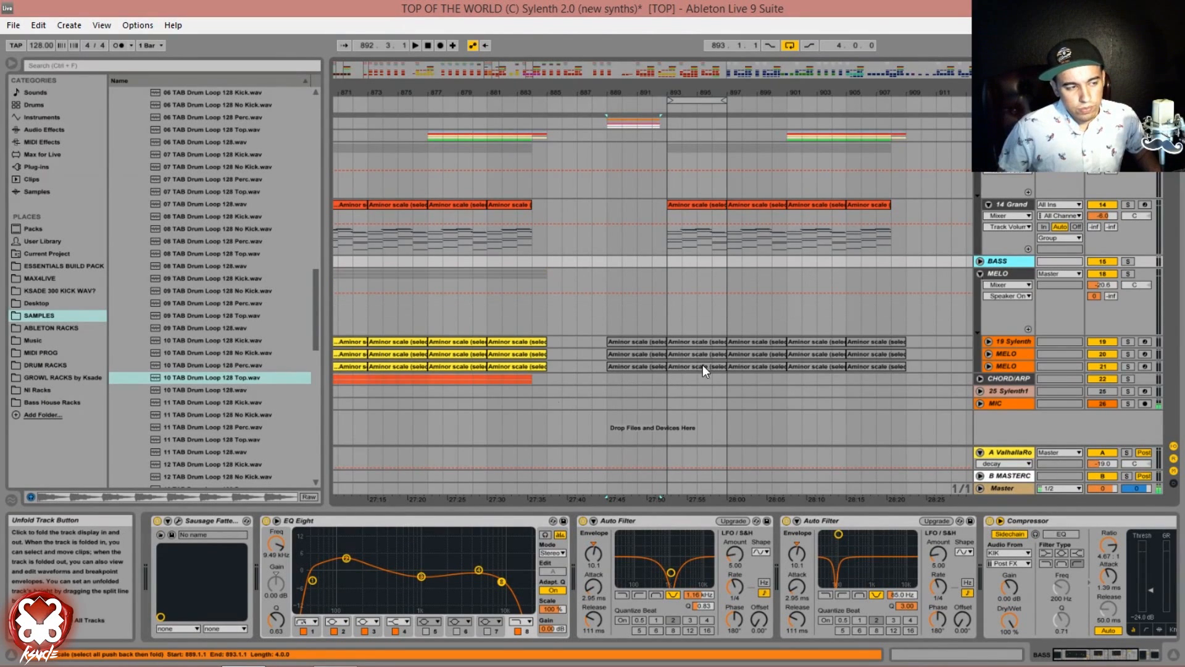
pyautogui.click(980, 273)
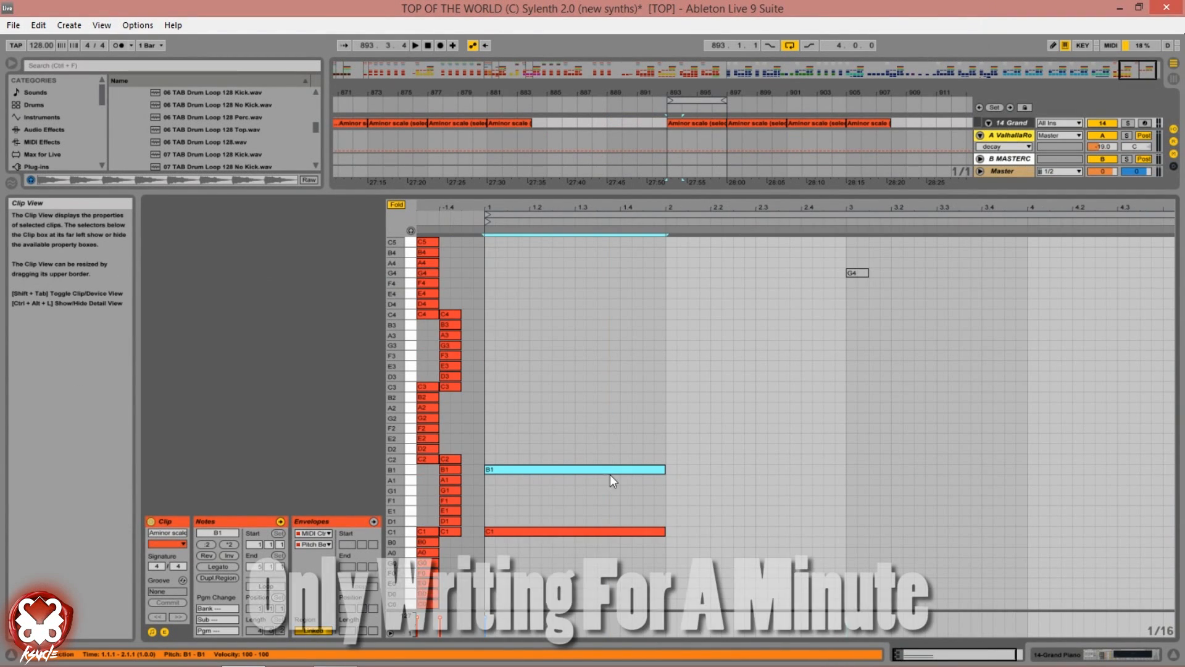
# Raise the B1 note in bar 1 of the piano clip to C2 and audition it.
pyautogui.press('space')
pyautogui.press('Up')
pyautogui.press('space')
# Duplicate the C2 note, transpose the copy up an octave to C3 and align it with the start of bar 1.
pyautogui.hotkey('ctrl', 'd')
pyautogui.hotkey('shift', 'Up')
pyautogui.press('Left')
pyautogui.press('Left')
pyautogui.press('Left')
pyautogui.press('Left')
pyautogui.press('Left')
pyautogui.press('Left')
pyautogui.press('Left')
pyautogui.press('Left')
pyautogui.press('Left')
pyautogui.press('Left')
pyautogui.press('Left')
pyautogui.press('Left')
pyautogui.press('Left')
pyautogui.press('Left')
pyautogui.press('Left')
pyautogui.press('Left')
pyautogui.press('Left')
pyautogui.press('Left')
pyautogui.press('Left')
pyautogui.press('Left')
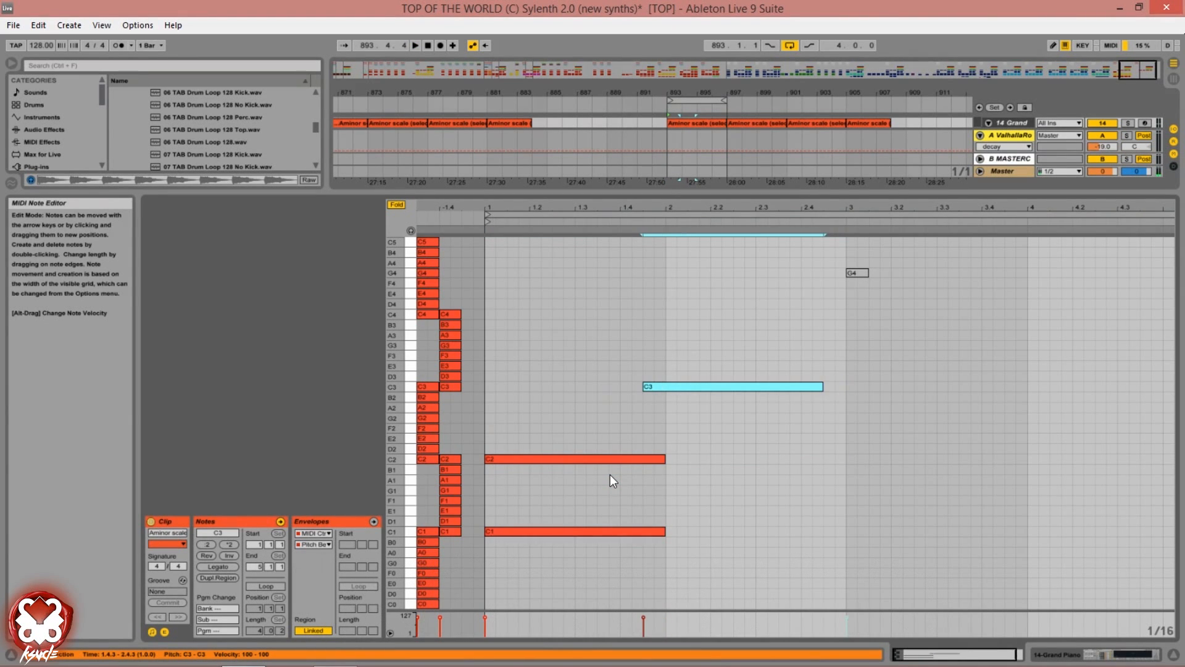
pyautogui.press('Right')
pyautogui.press('Right')
pyautogui.press('Right')
pyautogui.press('Right')
pyautogui.press('Right')
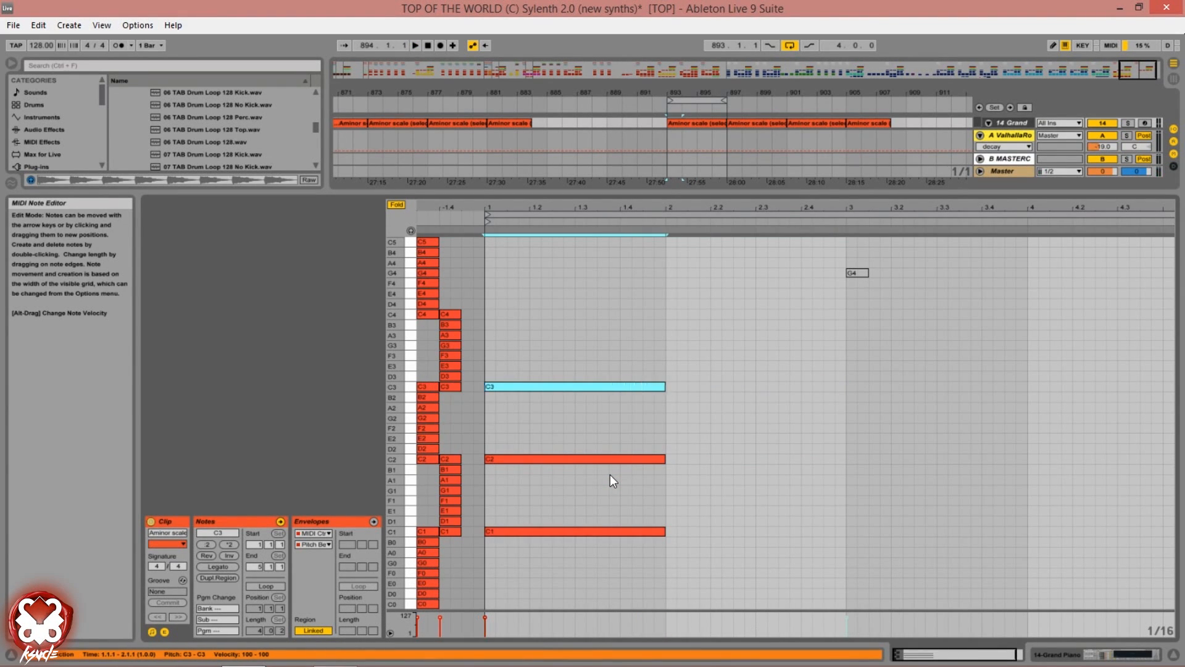
# Lower the C3 note in bar 1 to E2 while the clip plays.
pyautogui.press('Down')
pyautogui.press('Down')
pyautogui.press('Down')
pyautogui.press('space')
pyautogui.press('Down')
pyautogui.press('Down')
pyautogui.press('Down')
pyautogui.press('Down')
pyautogui.press('Down')
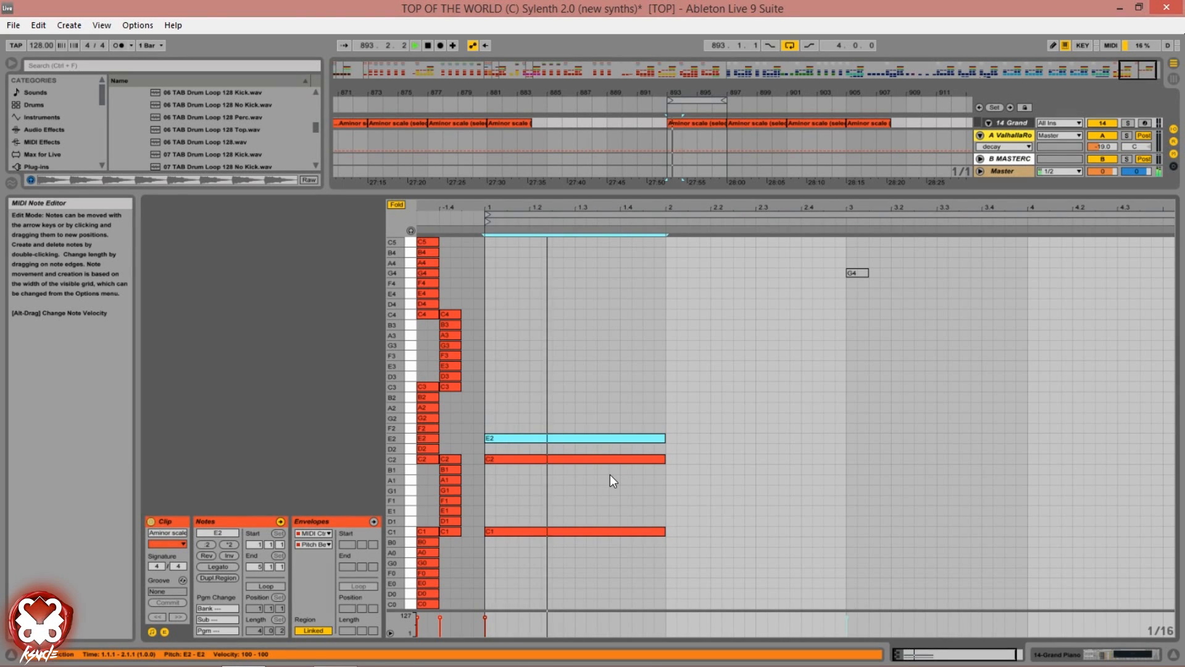
# Copy the C2 and E2 notes up an octave to C3 and E3.
pyautogui.keyDown('shift'); pyautogui.click(594, 458); pyautogui.keyUp('shift')
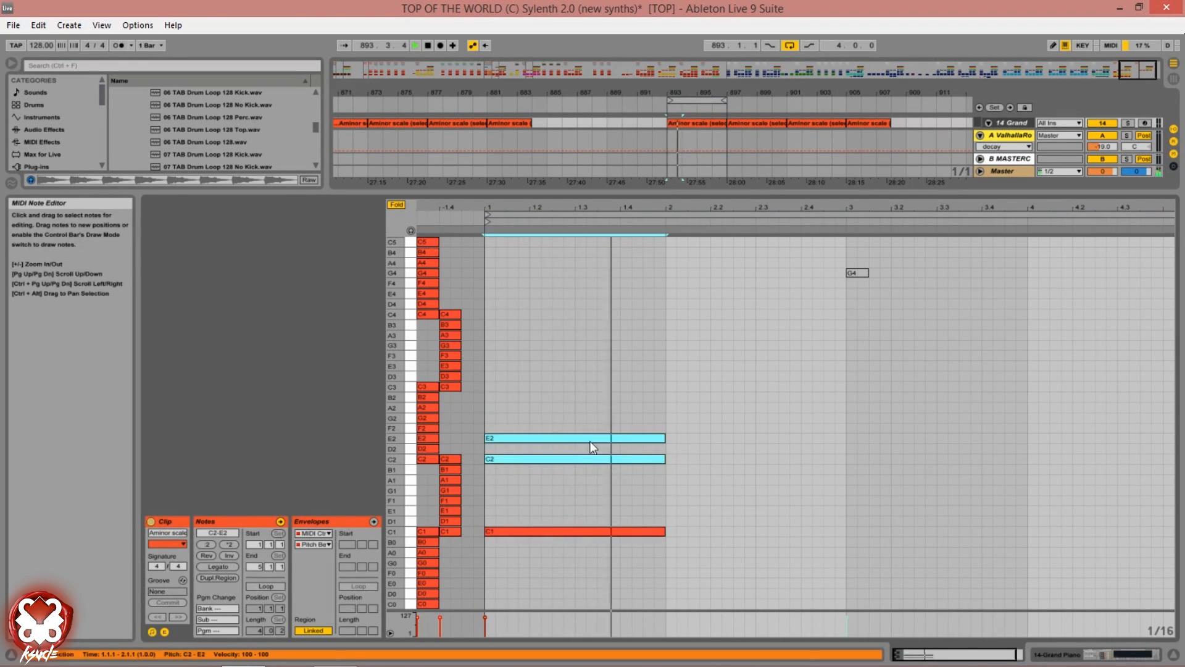
pyautogui.moveTo(587, 436); pyautogui.dragTo(591, 378)
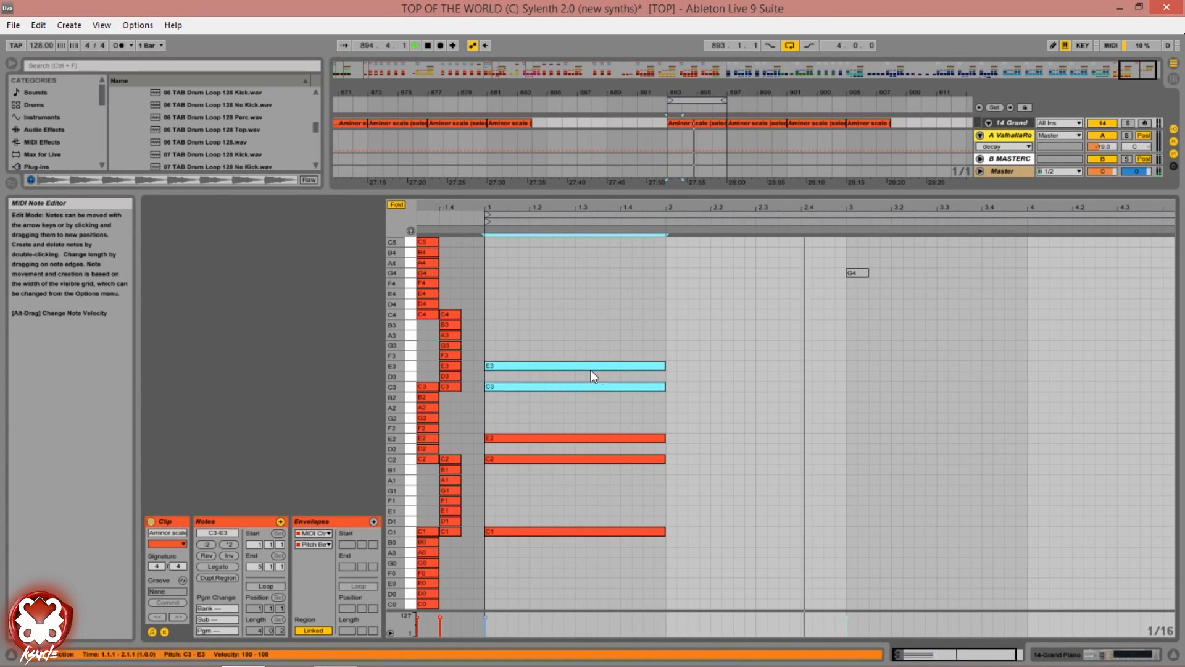
# Try the copied note pair at D3 and F3 and at A2 and C3 during playback.
pyautogui.press('Up')
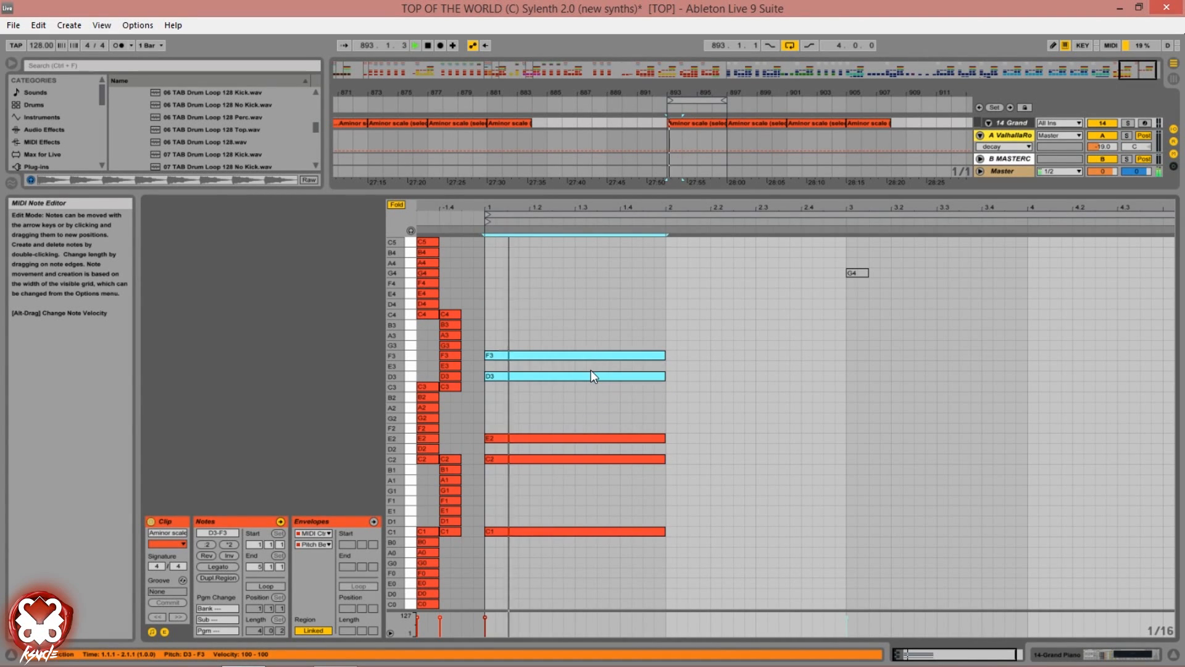
pyautogui.press('Down')
pyautogui.press('Down')
pyautogui.press('Down')
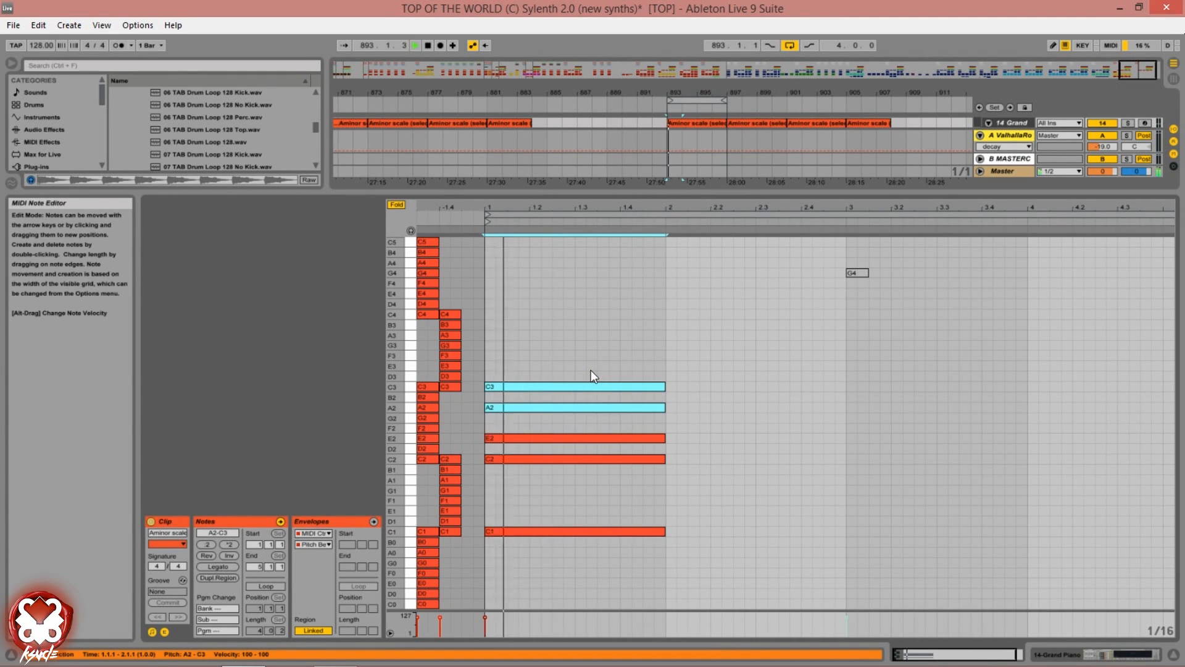
pyautogui.press('Up')
pyautogui.press('Up')
# Select only the E3 note in bar 1 and raise it to G3.
pyautogui.click(577, 349)
pyautogui.click(578, 362)
pyautogui.press('Up')
pyautogui.press('Up')
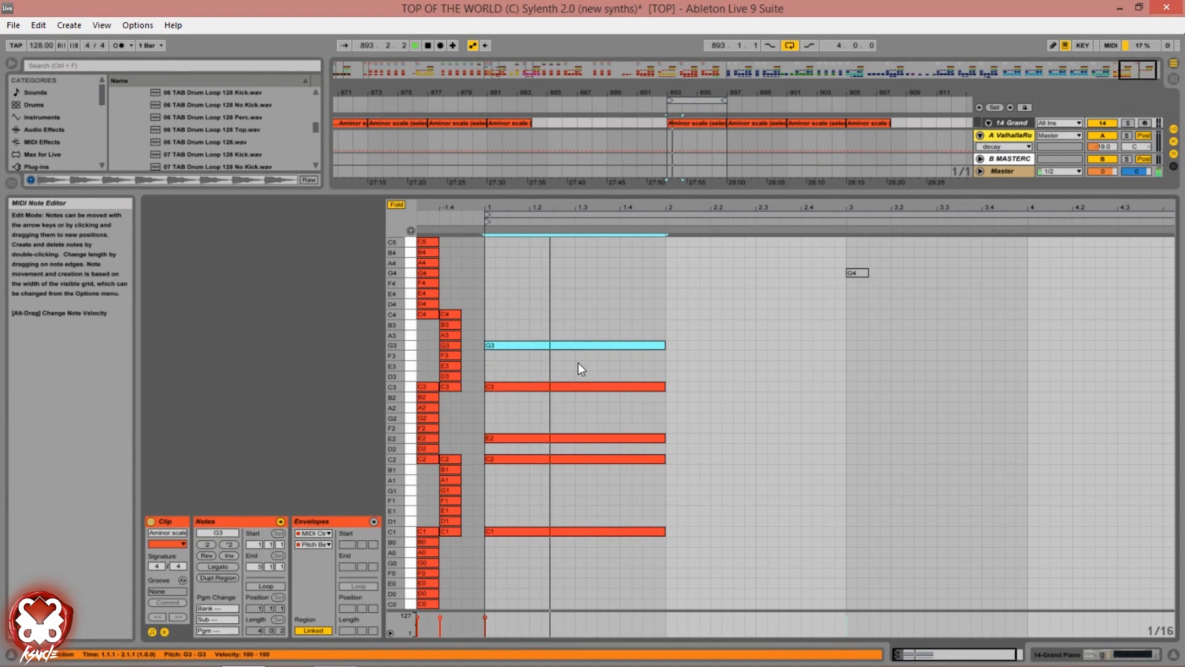
# Move the E2 note in bar 1 up to B3 as the top note of the chord.
pyautogui.press('space')
pyautogui.click(543, 437)
pyautogui.hotkey('shift', 'Up')
pyautogui.press('space')
pyautogui.press('Up')
pyautogui.press('Up')
pyautogui.press('Up')
pyautogui.press('Up')
pyautogui.press('Up')
pyautogui.press('Up')
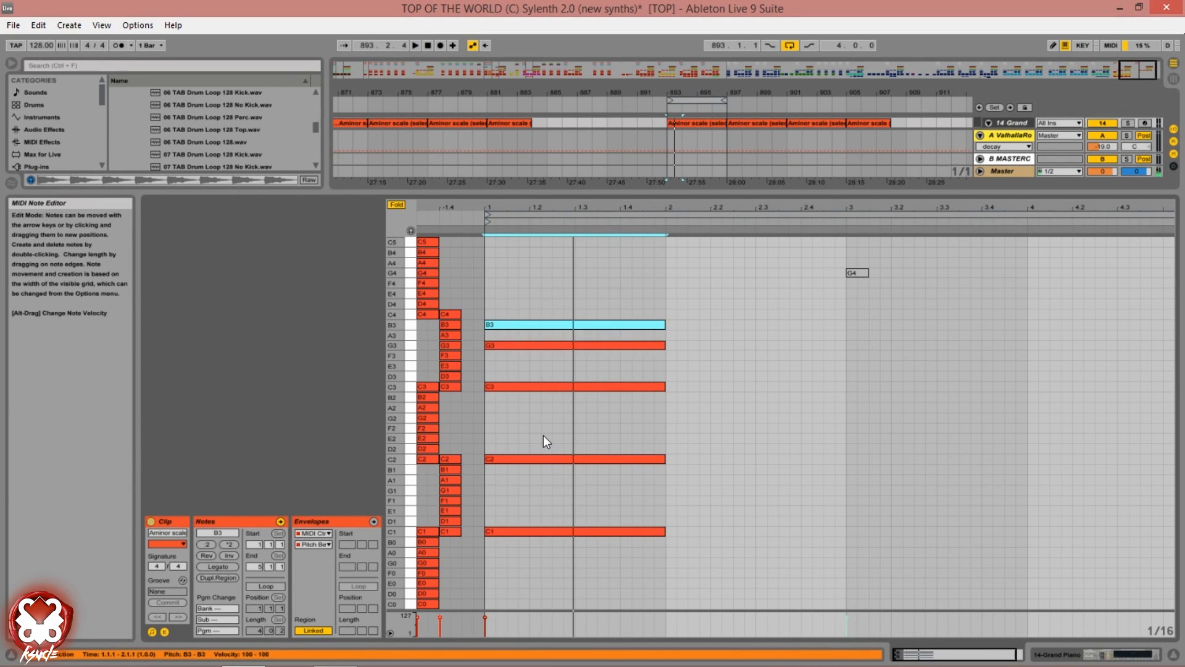
# Try the chord's B3 note an octave lower at B2 during playback.
pyautogui.hotkey('shift', 'Down')
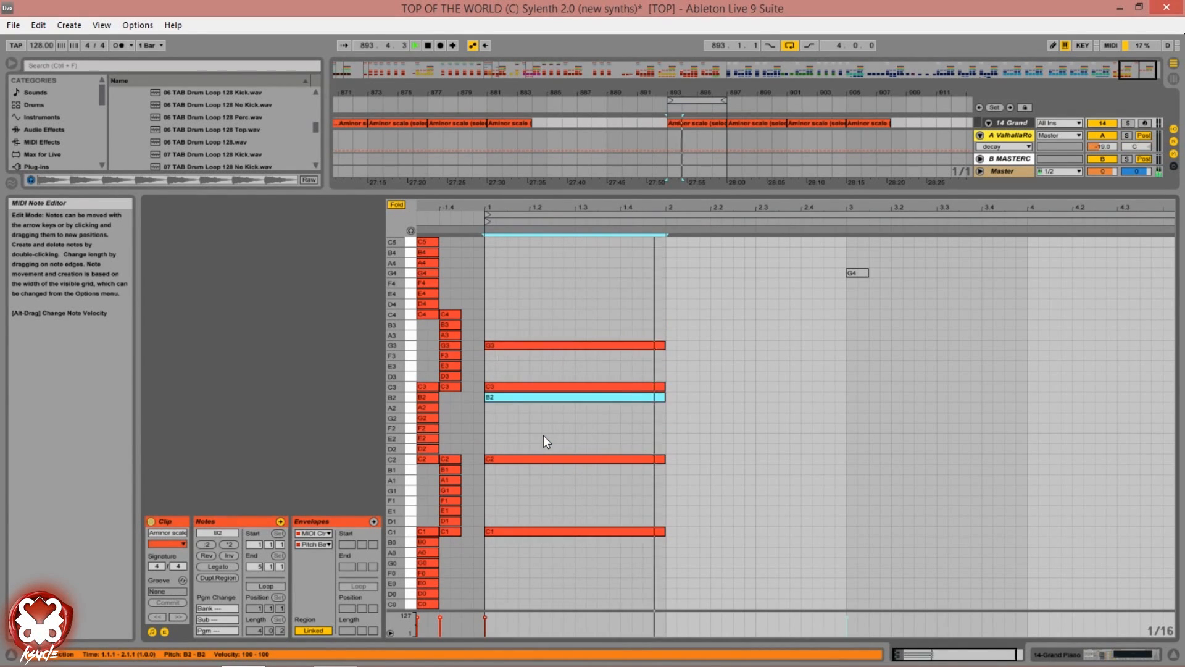
pyautogui.press('Down')
pyautogui.press('Up')
pyautogui.press('Up')
pyautogui.press('Up')
pyautogui.press('Up')
pyautogui.press('Up')
pyautogui.press('Up')
pyautogui.press('Up')
pyautogui.press('Up')
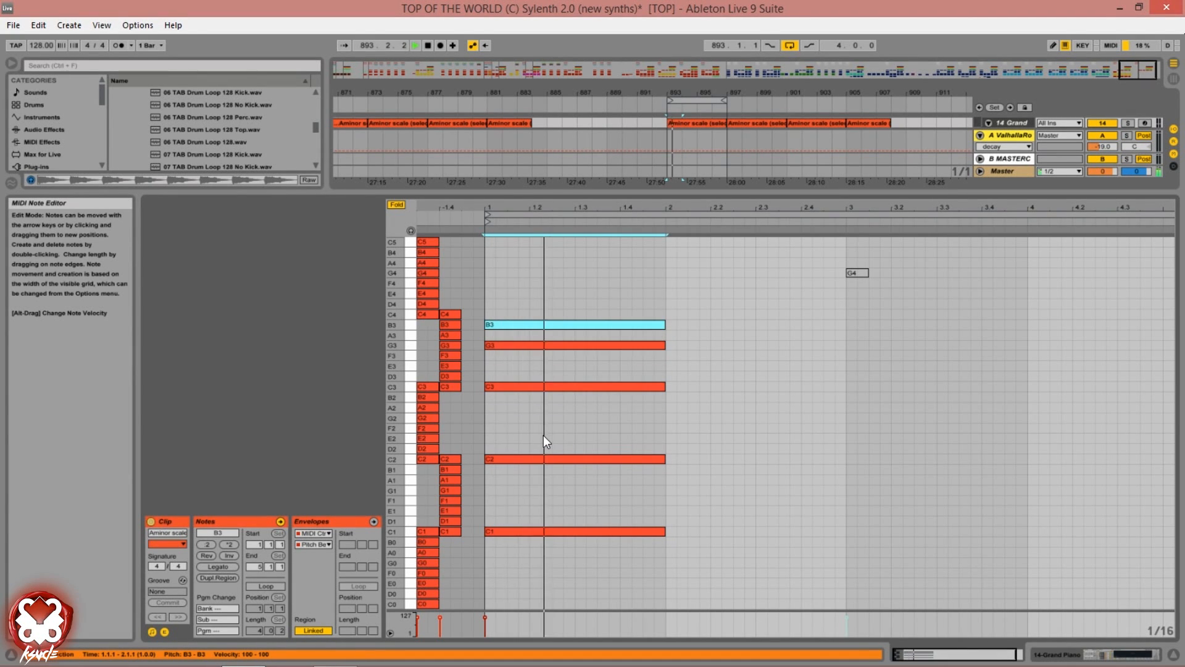
# Duplicate the whole bar 1 chord into bar 2 and transpose it to A0, A1, A2, E3 and G3.
pyautogui.moveTo(632, 271); pyautogui.dragTo(588, 549)
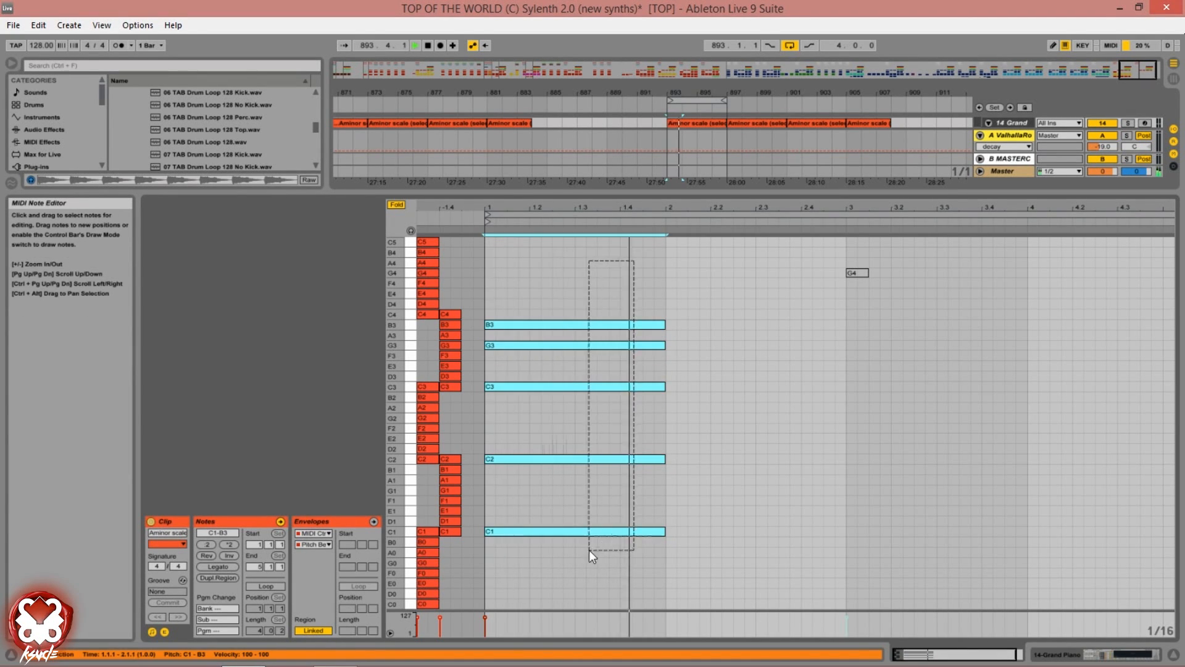
pyautogui.hotkey('ctrl', 'd')
pyautogui.press('Down')
pyautogui.press('Down')
pyautogui.press('Down')
pyautogui.press('Down')
pyautogui.press('Down')
pyautogui.press('Down')
pyautogui.press('Down')
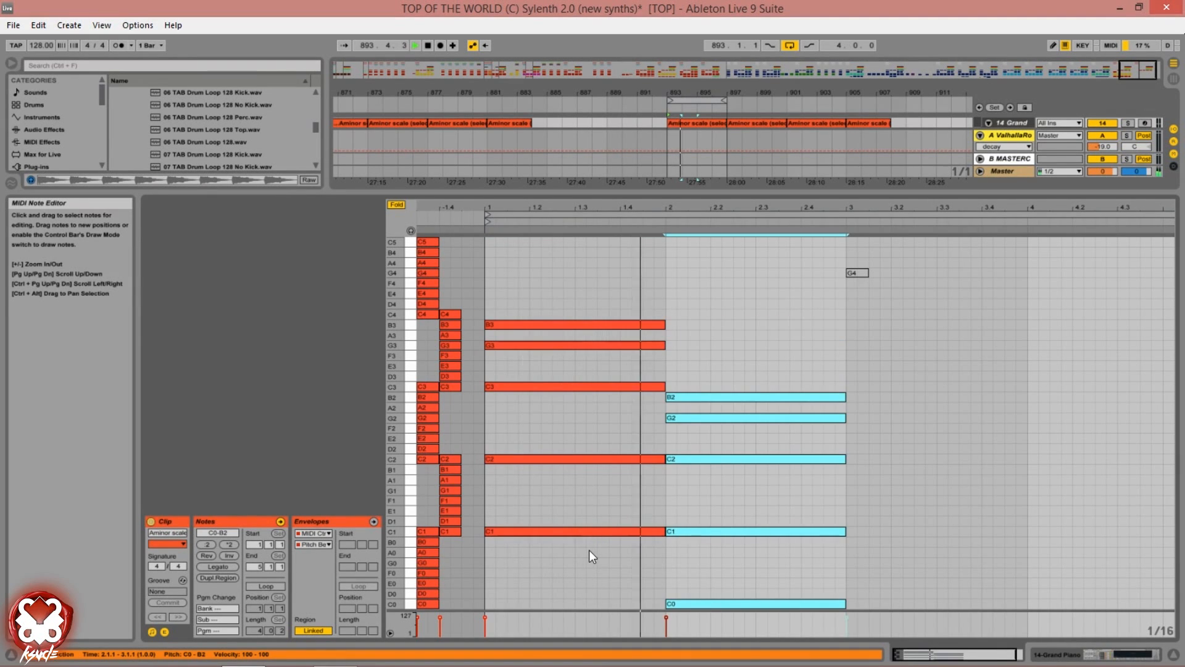
pyautogui.press('Up')
pyautogui.press('Up')
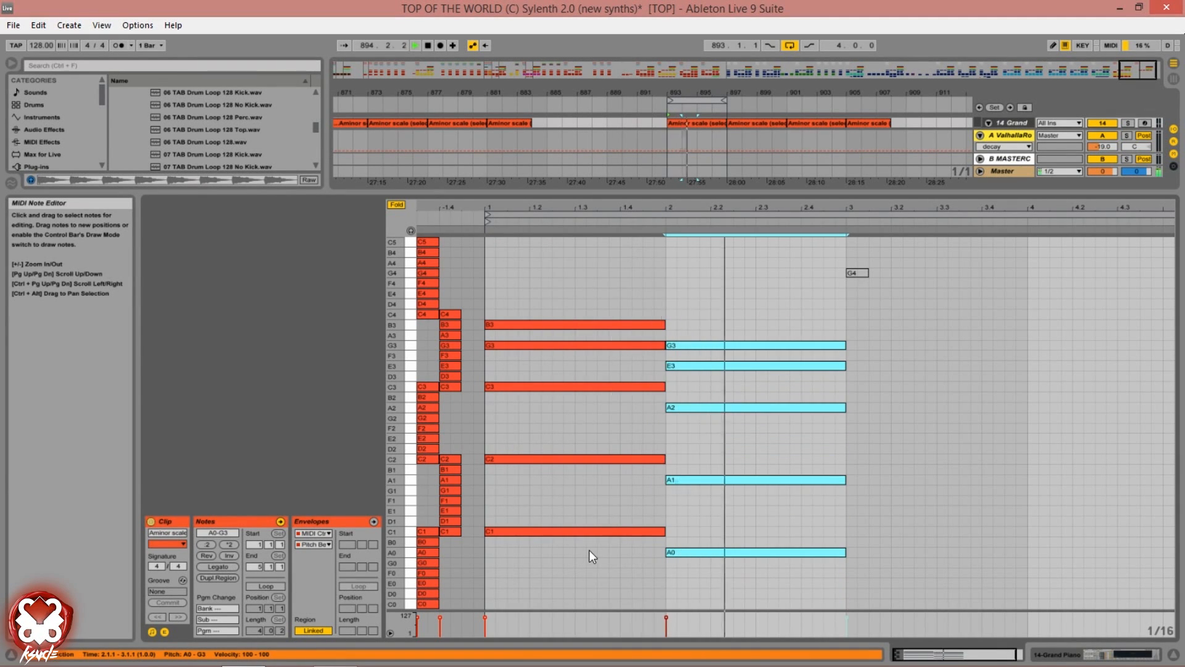
# Duplicate the bar 2 chord into bar 3 and raise it to D1, D2, D3, A3 and C4.
pyautogui.hotkey('ctrl', 'd')
pyautogui.press('Up')
pyautogui.press('Up')
pyautogui.press('Up')
pyautogui.press('Up')
pyautogui.press('Up')
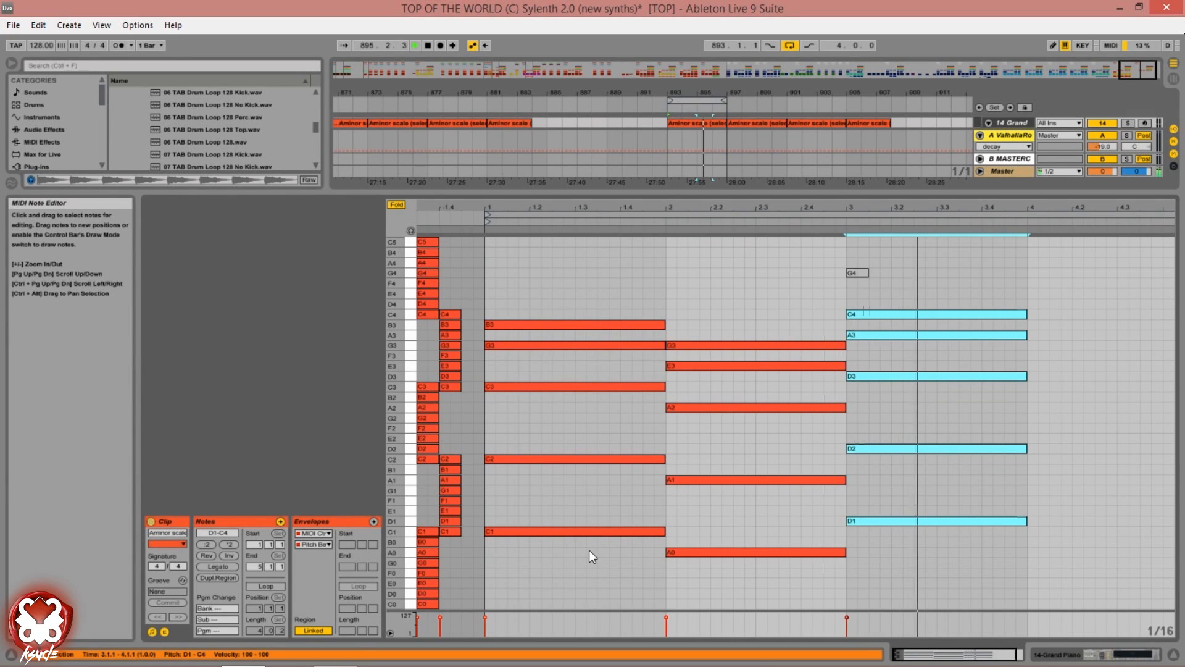
# Duplicate the bar 3 chord into bar 4, placing it at D1, D2, D3, A3 and C4.
pyautogui.hotkey('ctrl', 'd')
pyautogui.press('Down')
pyautogui.press('Down')
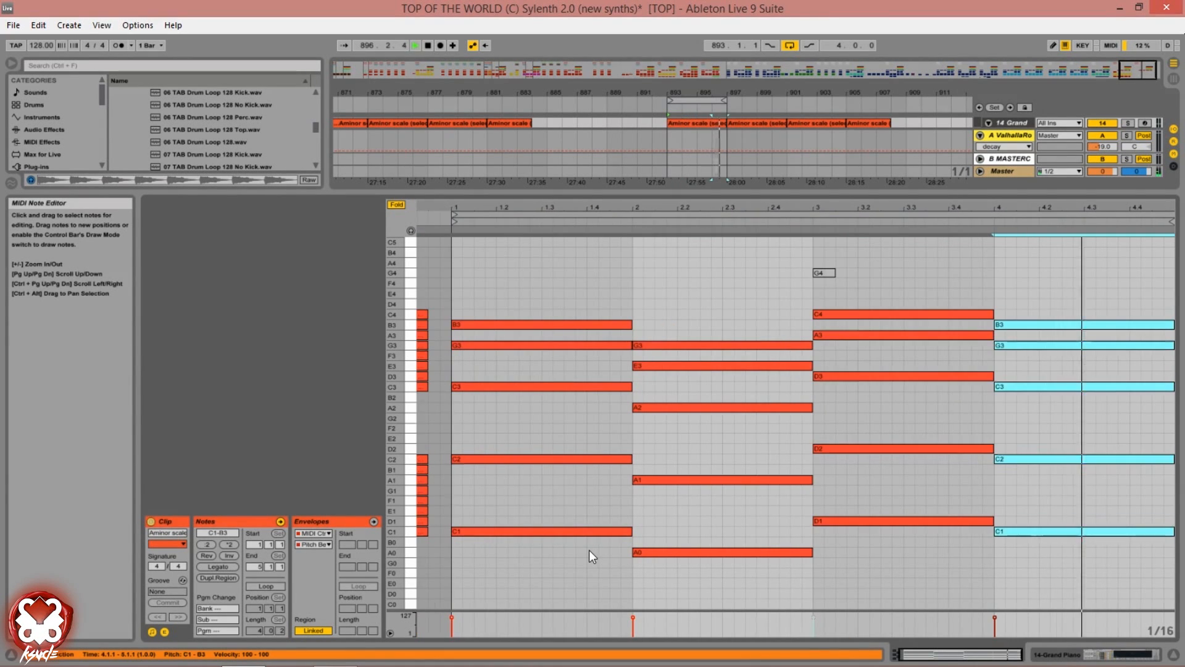
pyautogui.press('Up')
pyautogui.press('Up')
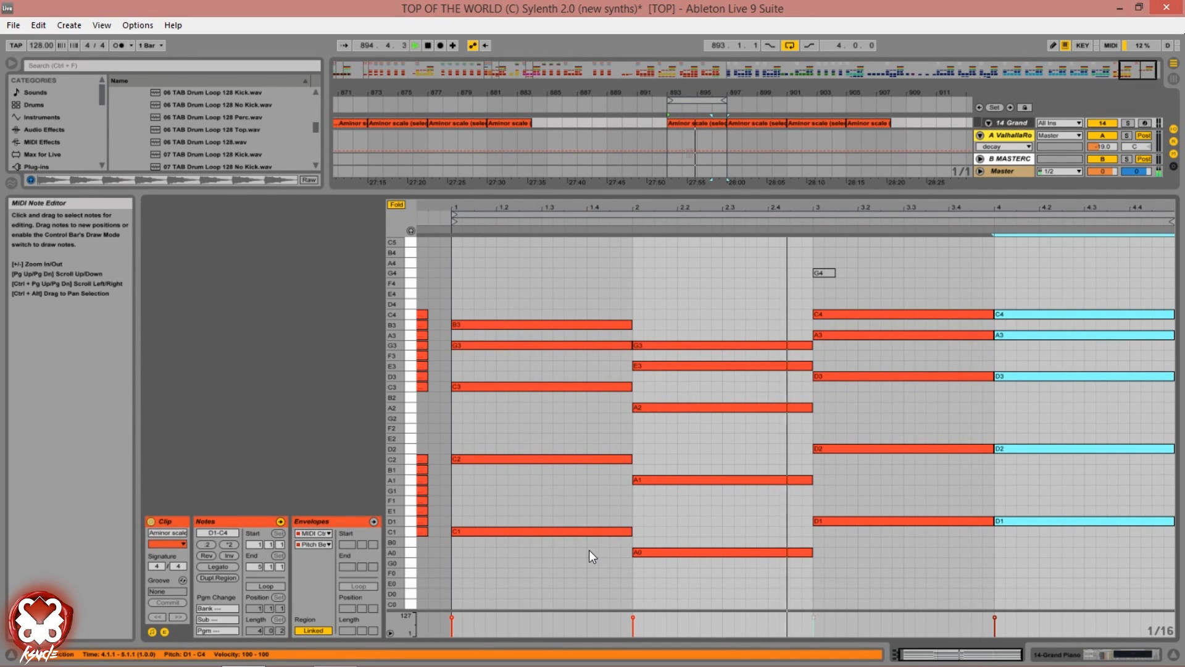
# Select the four upper notes of the bar 4 chord and raise them to F2, F3, C4 and E4.
pyautogui.moveTo(1039, 285); pyautogui.dragTo(1057, 461)
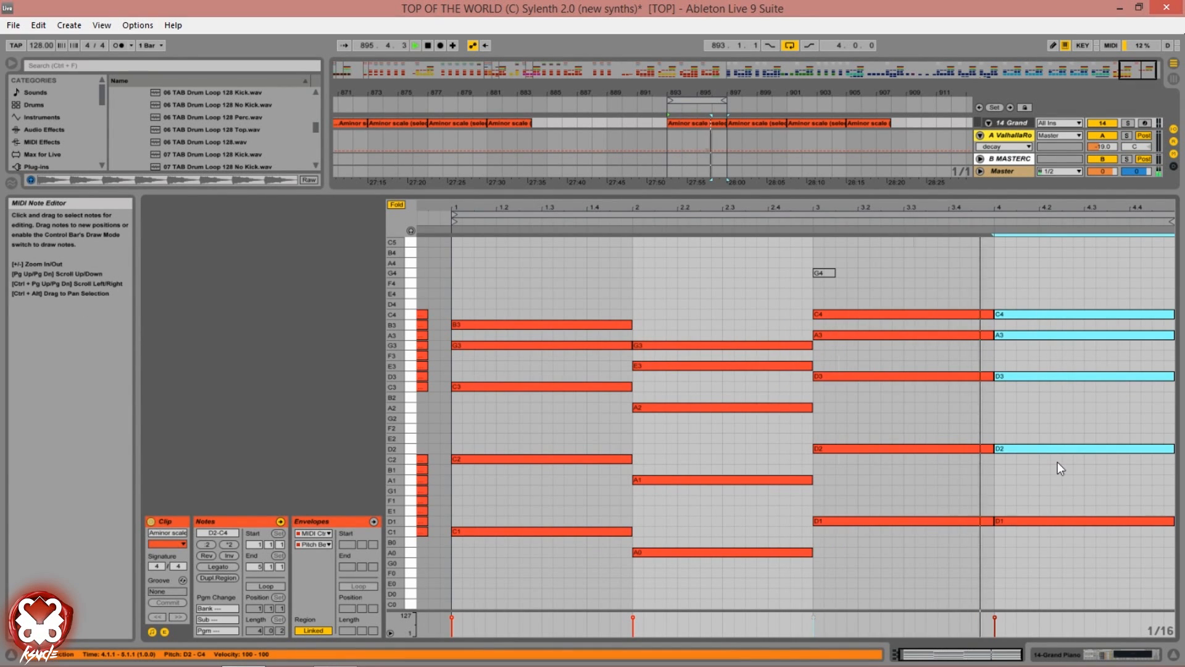
pyautogui.press('Down')
pyautogui.press('Down')
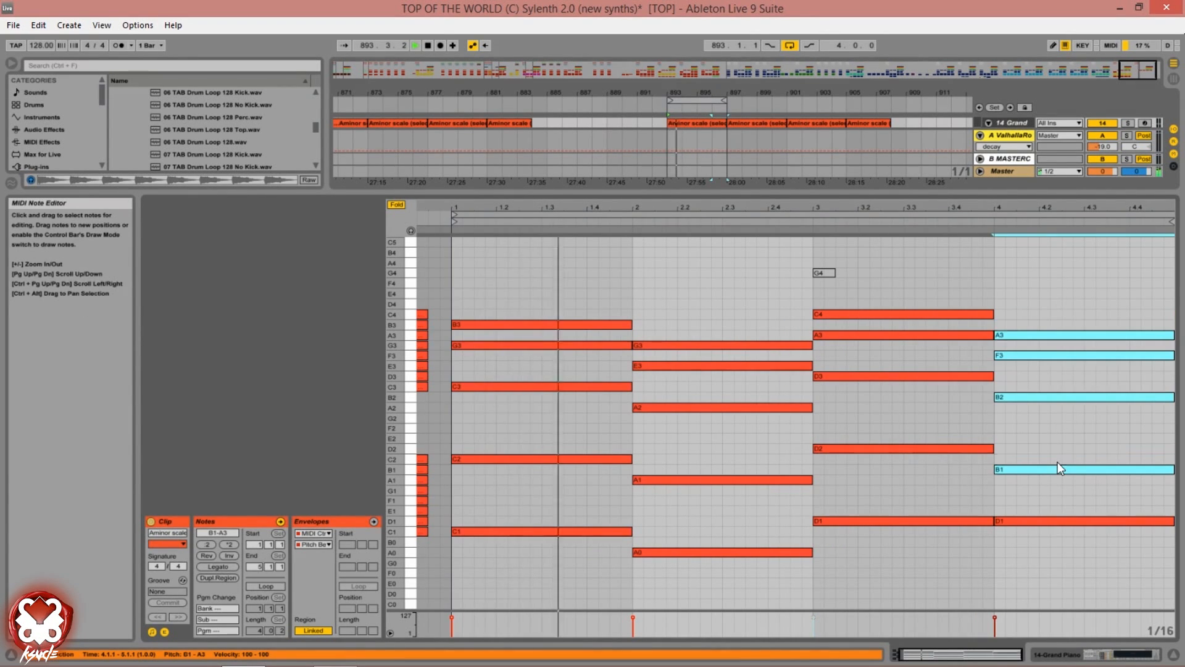
pyautogui.press('Up')
pyautogui.press('Up')
pyautogui.press('Up')
pyautogui.press('Up')
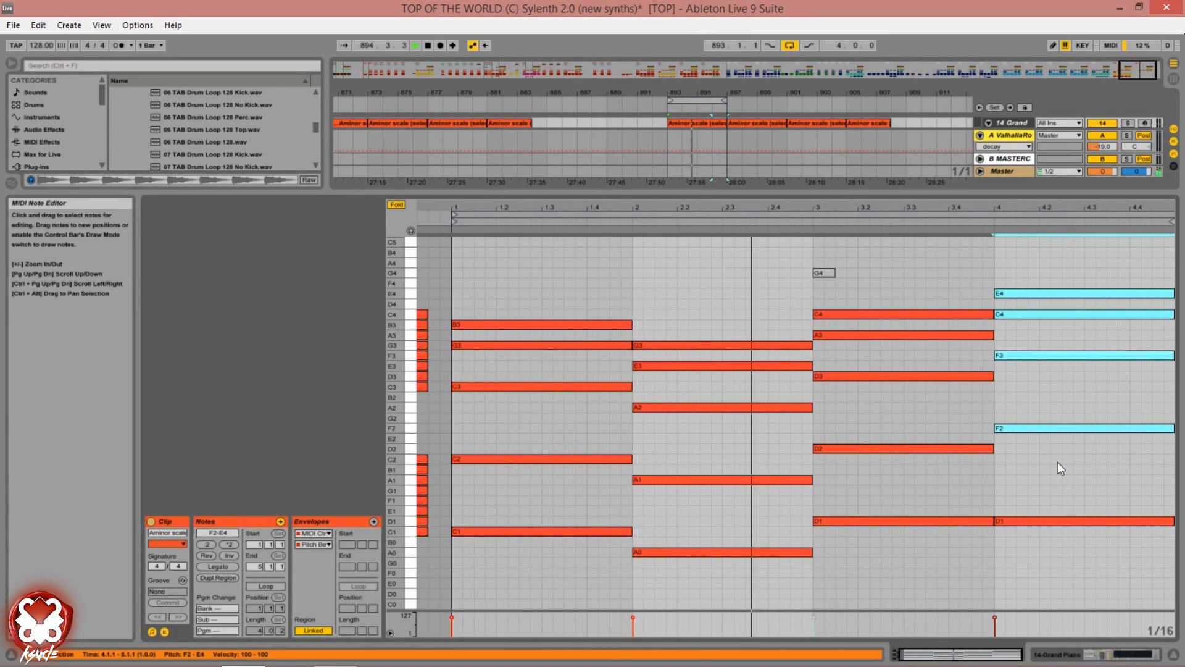
pyautogui.click(1050, 457)
pyautogui.click(1050, 426)
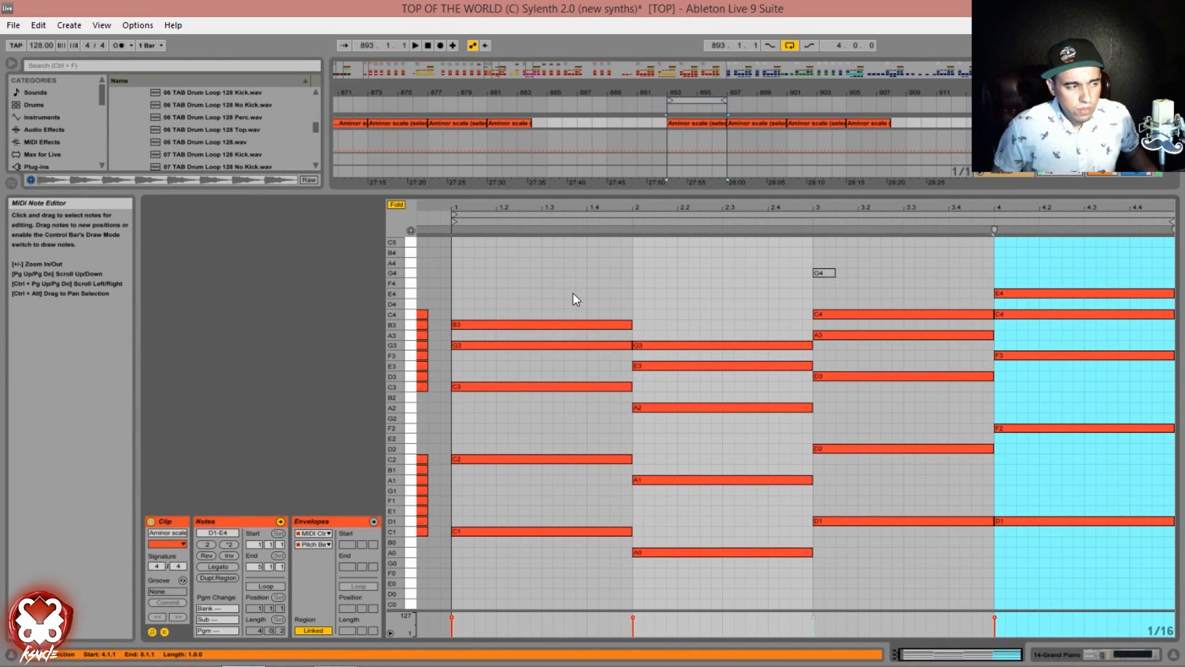
# Try the chords as a rhythmic pattern of short notes copied across each bar, and play it.
pyautogui.click(499, 252)
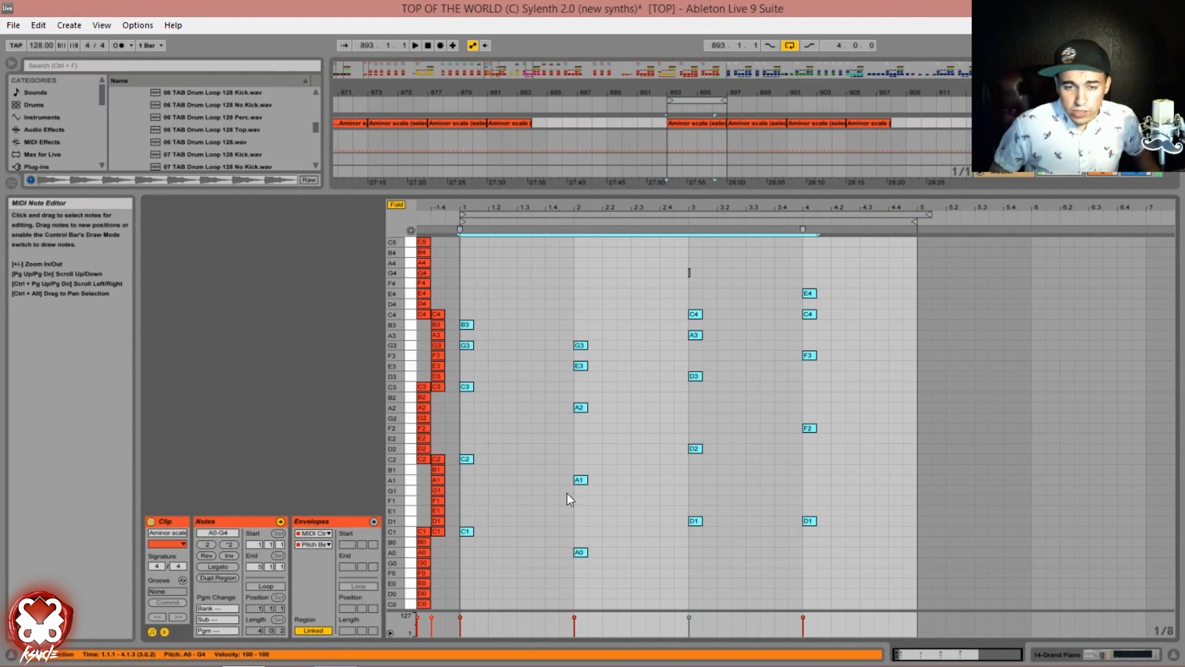
pyautogui.moveTo(470, 532); pyautogui.dragTo(565, 536)
pyautogui.press('space')
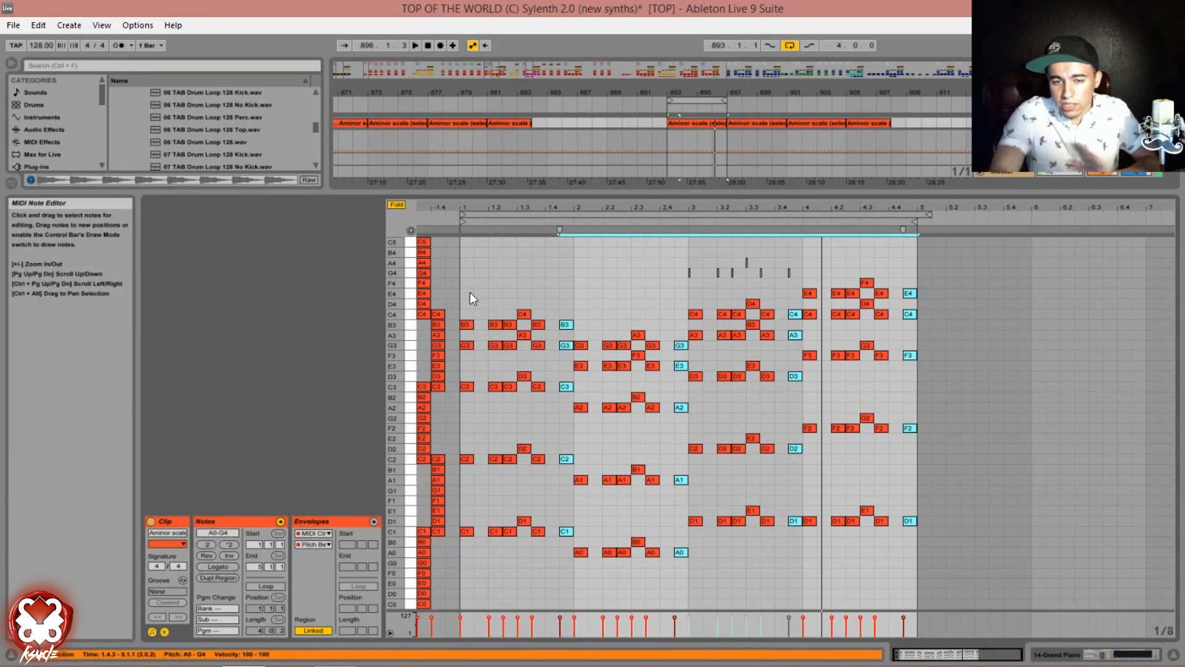
# Undo the rhythmic note copies and the shortening of the chords.
pyautogui.hotkey('ctrl', 'z')
pyautogui.hotkey('ctrl', 'z')
pyautogui.hotkey('ctrl', 'z')
pyautogui.hotkey('ctrl', 'z')
pyautogui.hotkey('ctrl', 'z')
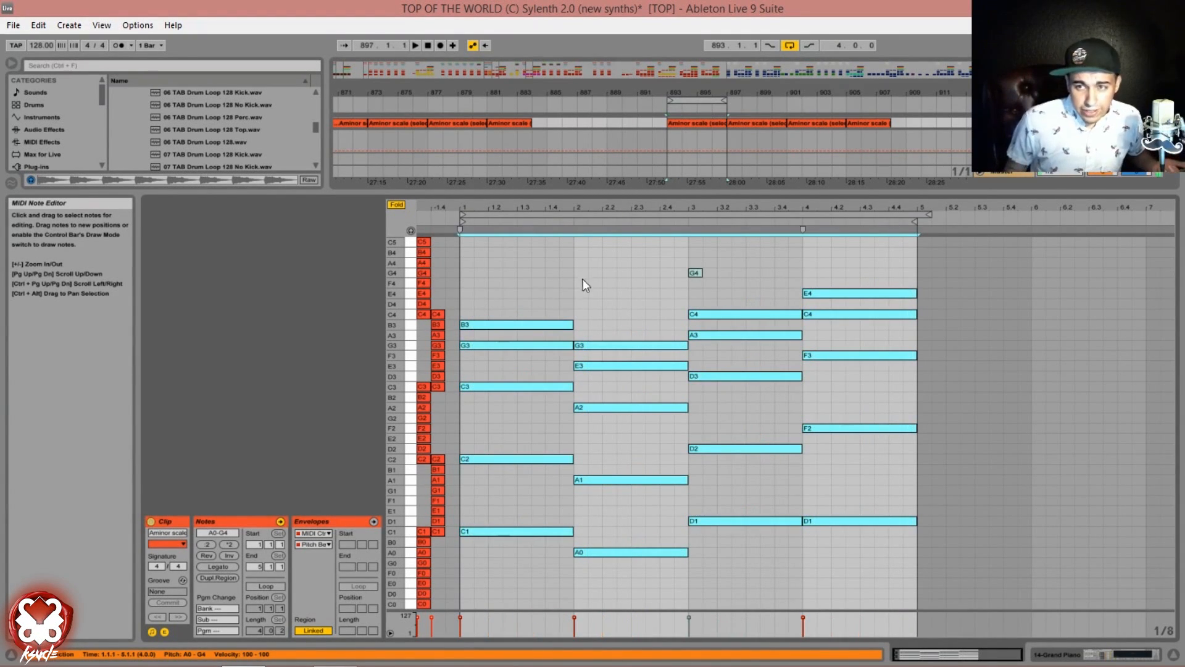
# Delete the three old Grand Piano clips that follow the edited clip, from bar 897 onward.
pyautogui.hotkey('shift', 'Tab')
pyautogui.click(780, 204)
pyautogui.keyDown('shift'); pyautogui.click(855, 203); pyautogui.keyUp('shift')
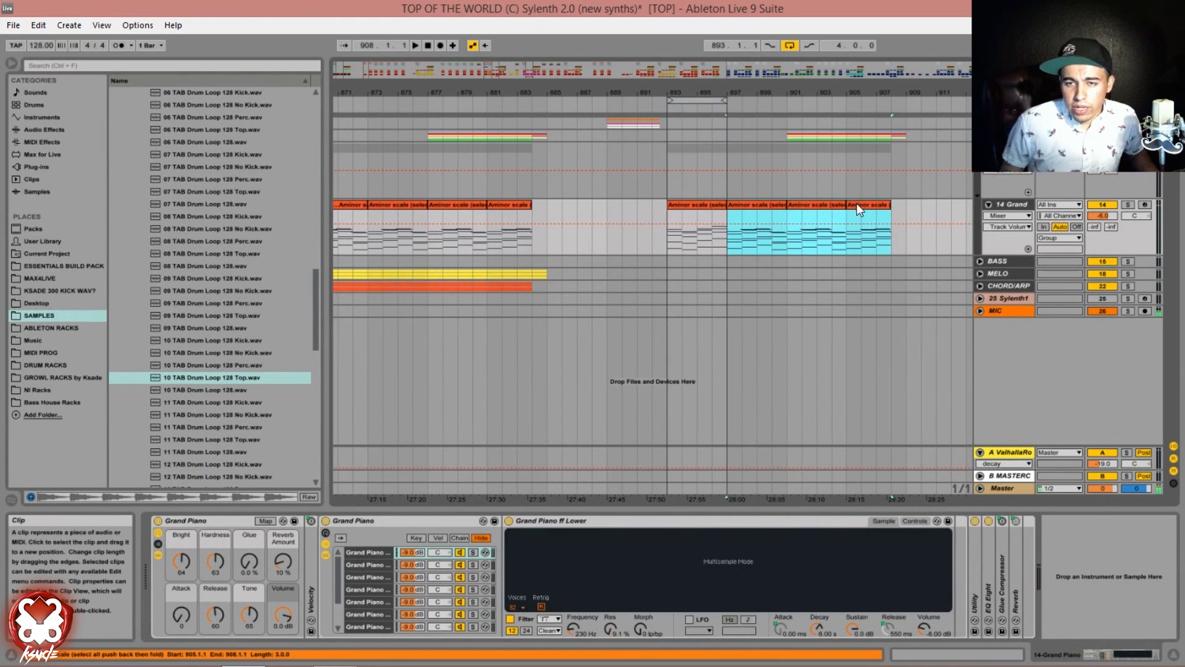
pyautogui.press('Delete')
# Color the Grand Piano clip at bar 893 yellow and copy it onto the first basas track at bar 889, ending at 892.3.
pyautogui.rightClick(713, 204)
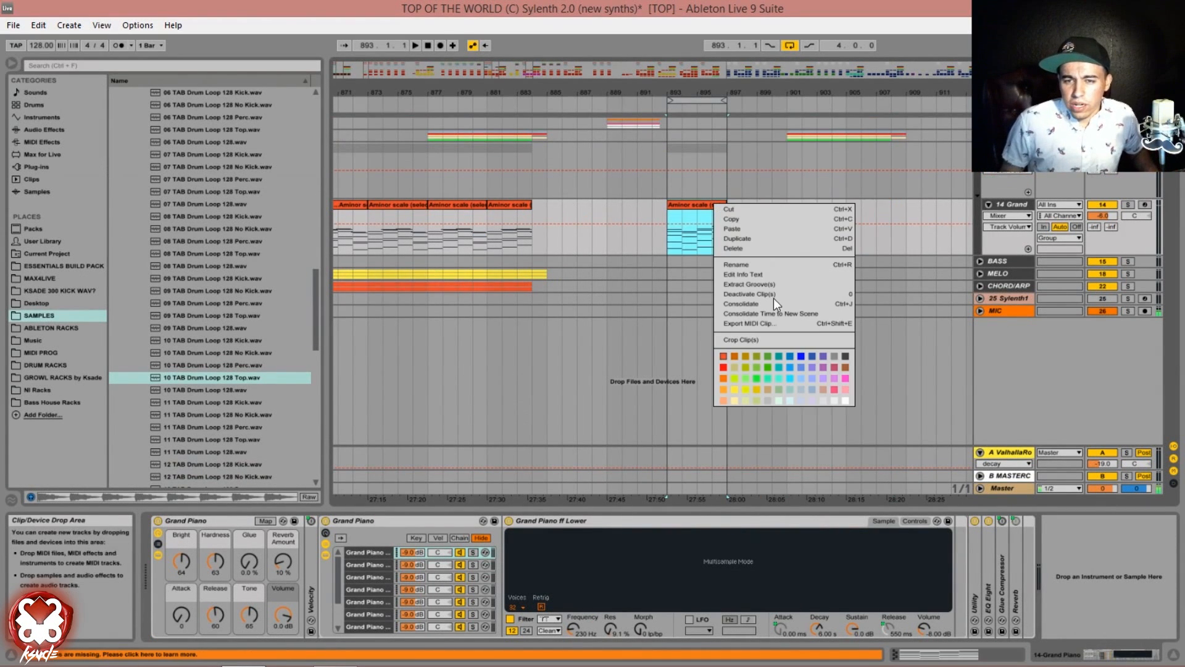
pyautogui.click(733, 390)
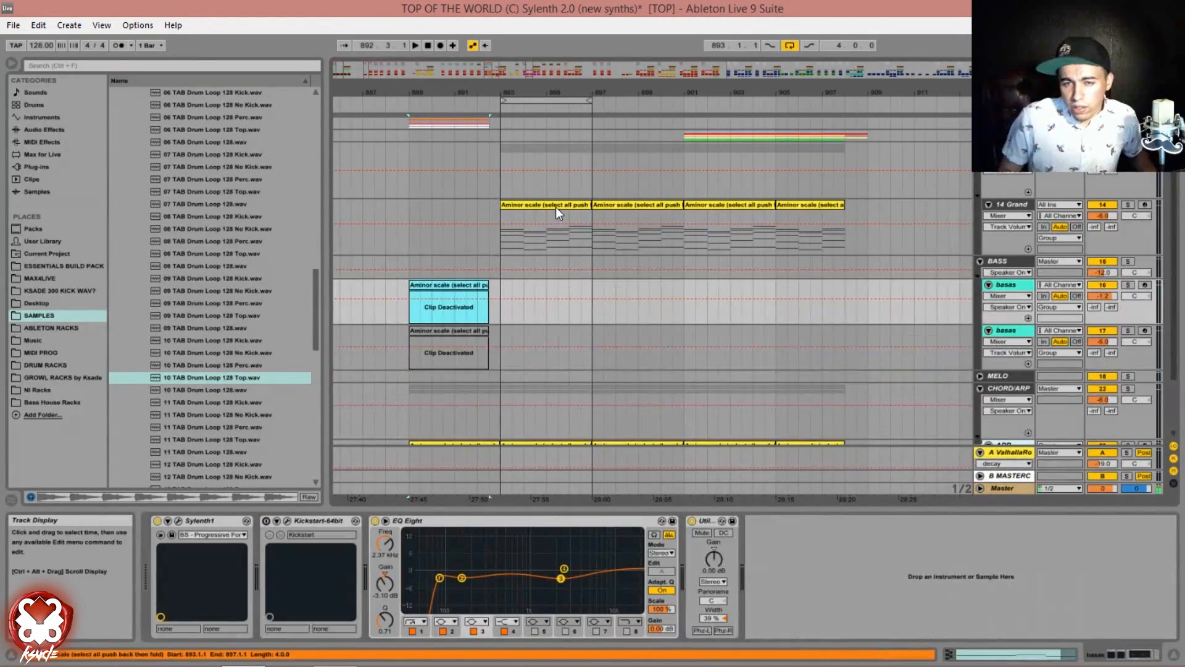
pyautogui.click(558, 203)
pyautogui.moveTo(558, 202); pyautogui.dragTo(477, 295)
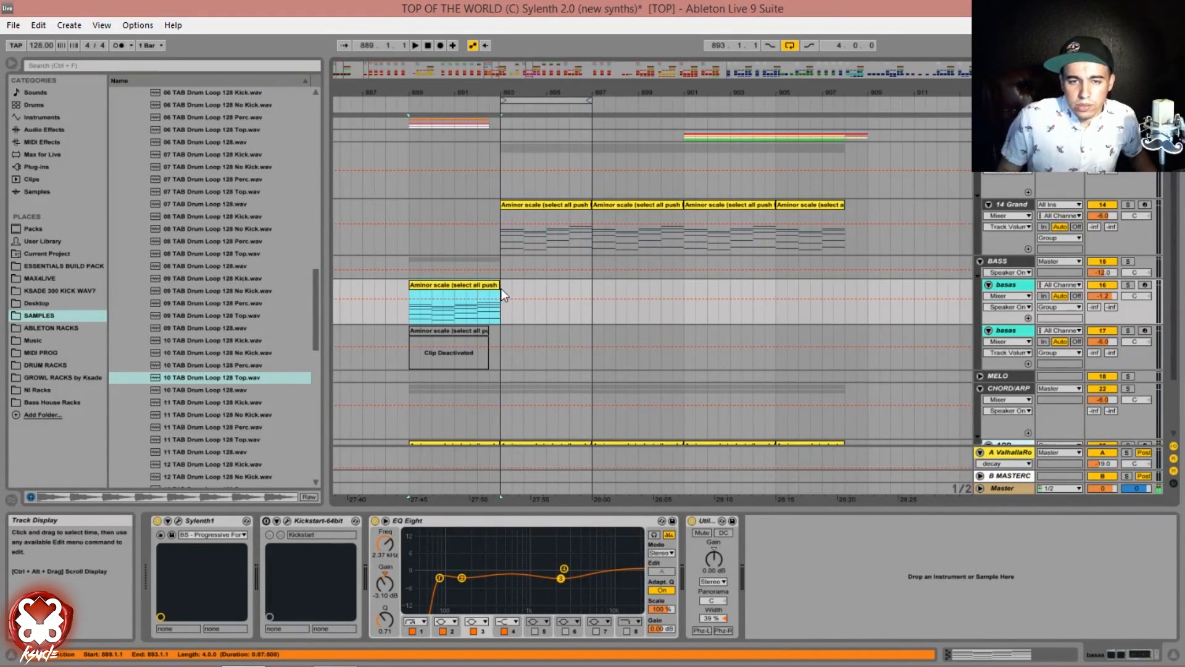
pyautogui.moveTo(494, 282); pyautogui.dragTo(490, 283)
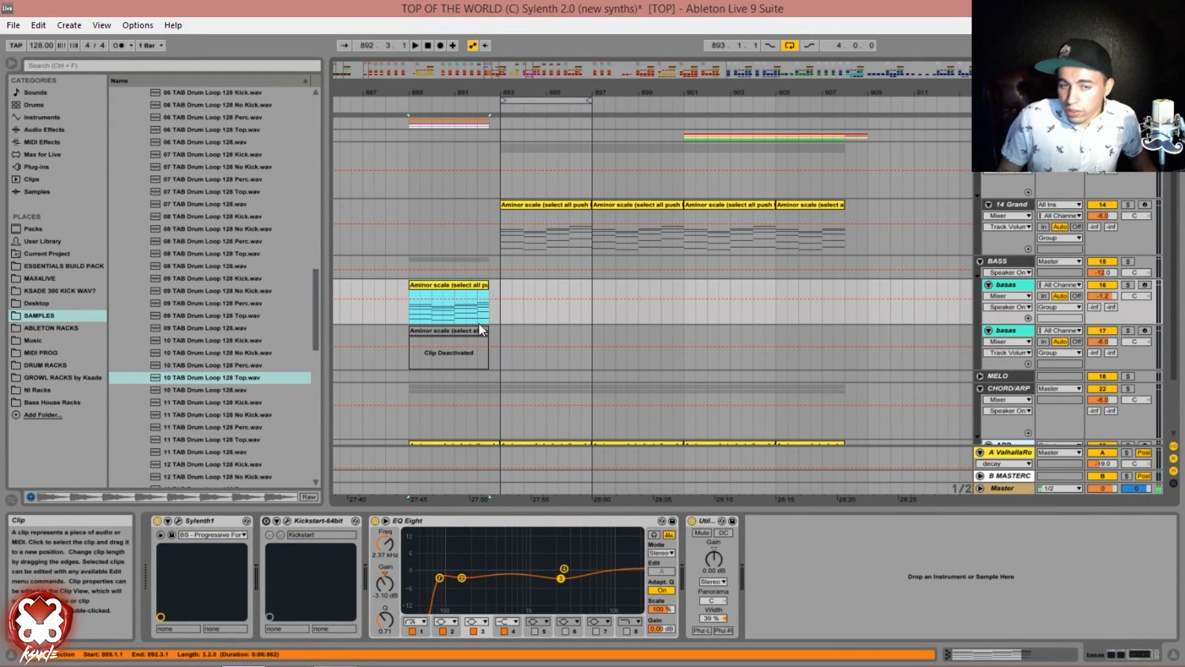
# Raise the basas clip's four bass notes one octave to C2, A1, D2 and D2, and copy the clip to the second basas track.
pyautogui.doubleClick(451, 286)
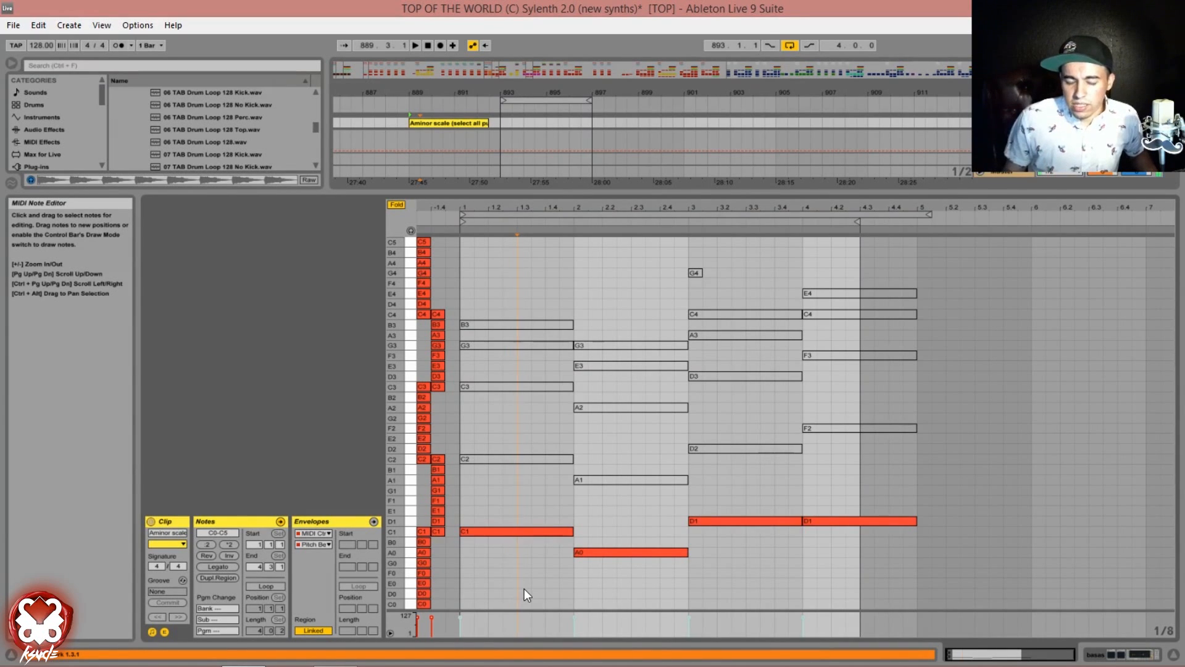
pyautogui.moveTo(524, 588); pyautogui.dragTo(920, 498)
pyautogui.hotkey('shift', 'Up')
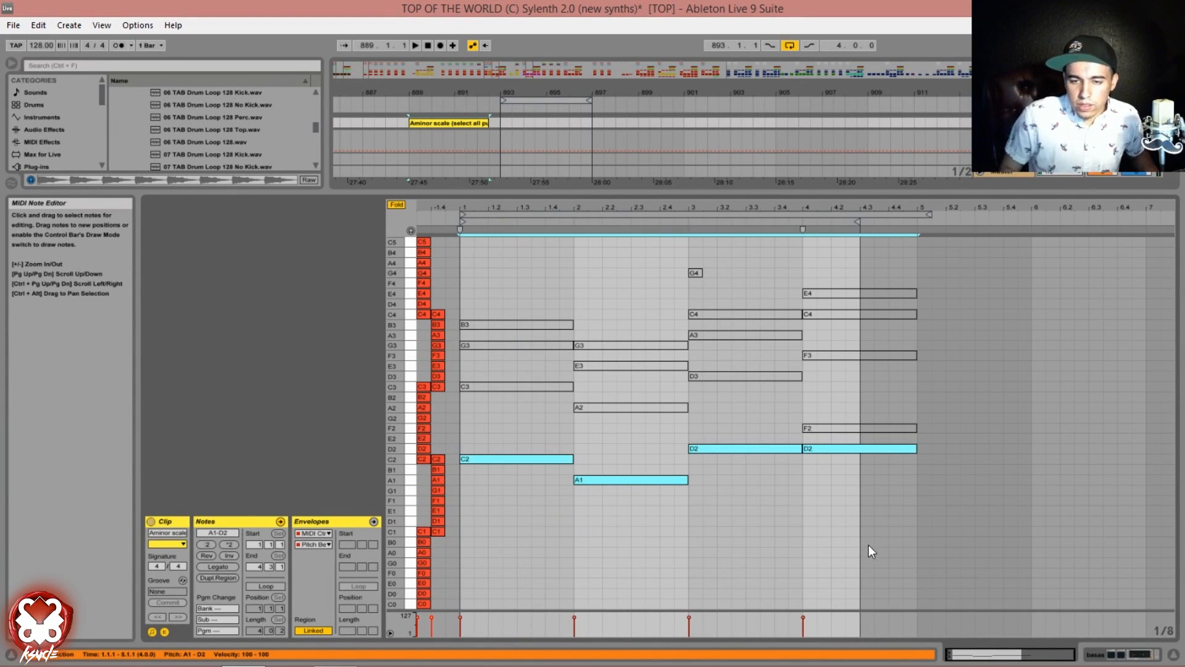
pyautogui.click(816, 543)
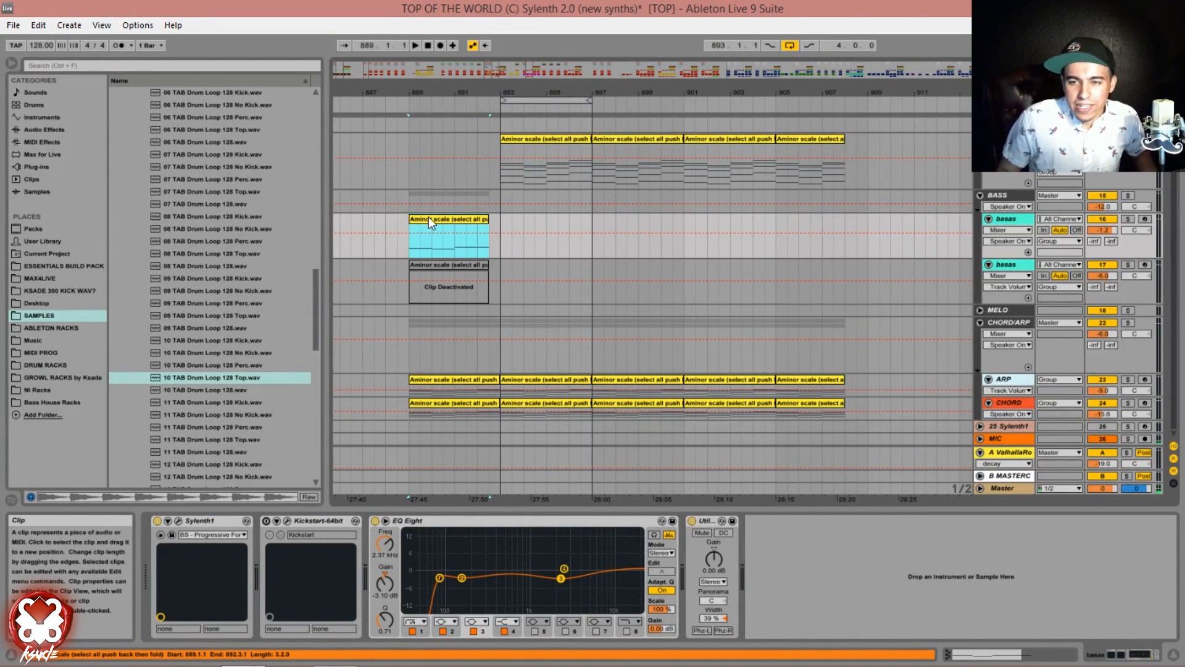
pyautogui.moveTo(429, 218); pyautogui.dragTo(425, 273)
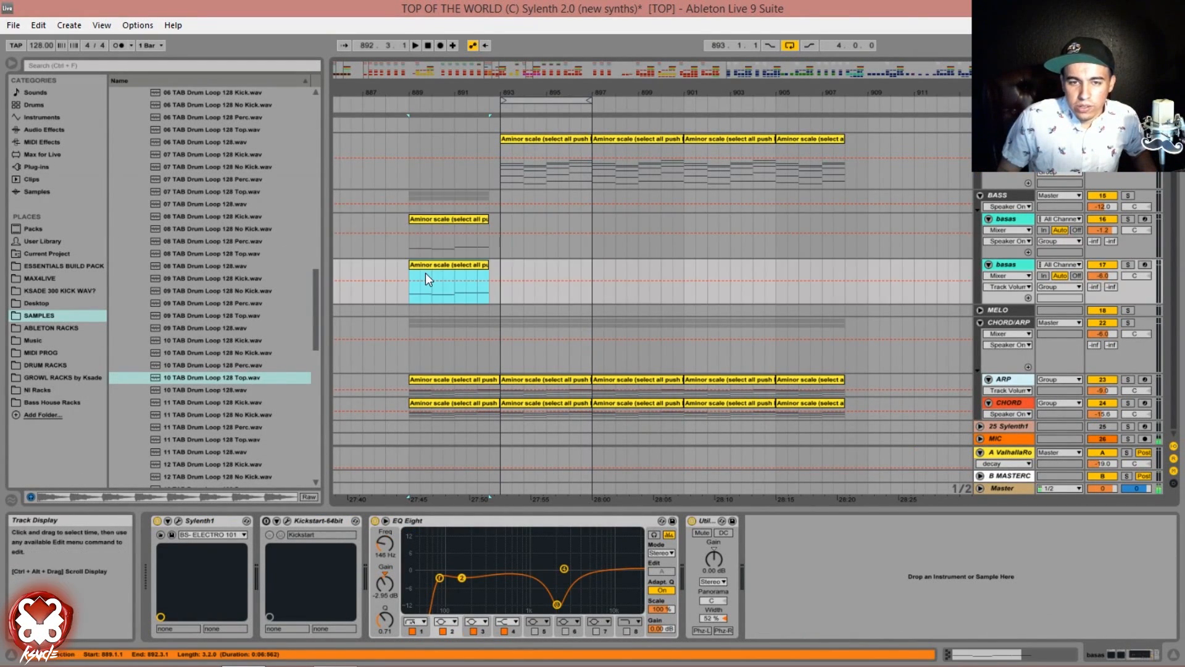
# Browse the MIDI effects and show the Pitch presets.
pyautogui.scroll(3, 515, 243)
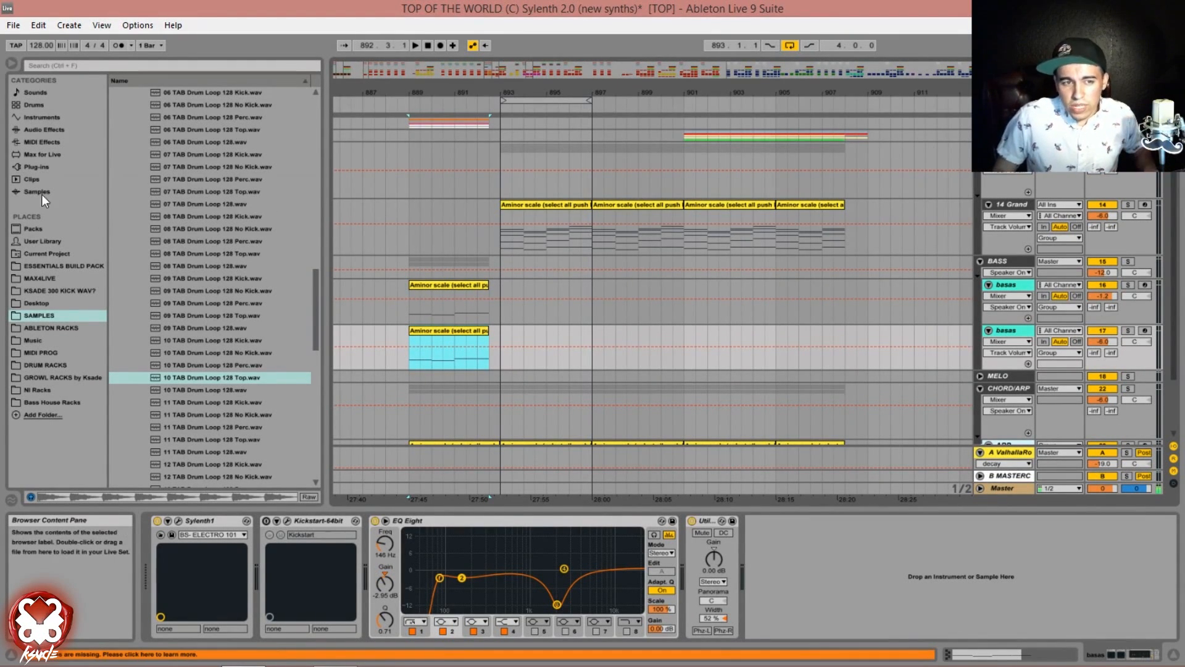
pyautogui.click(48, 141)
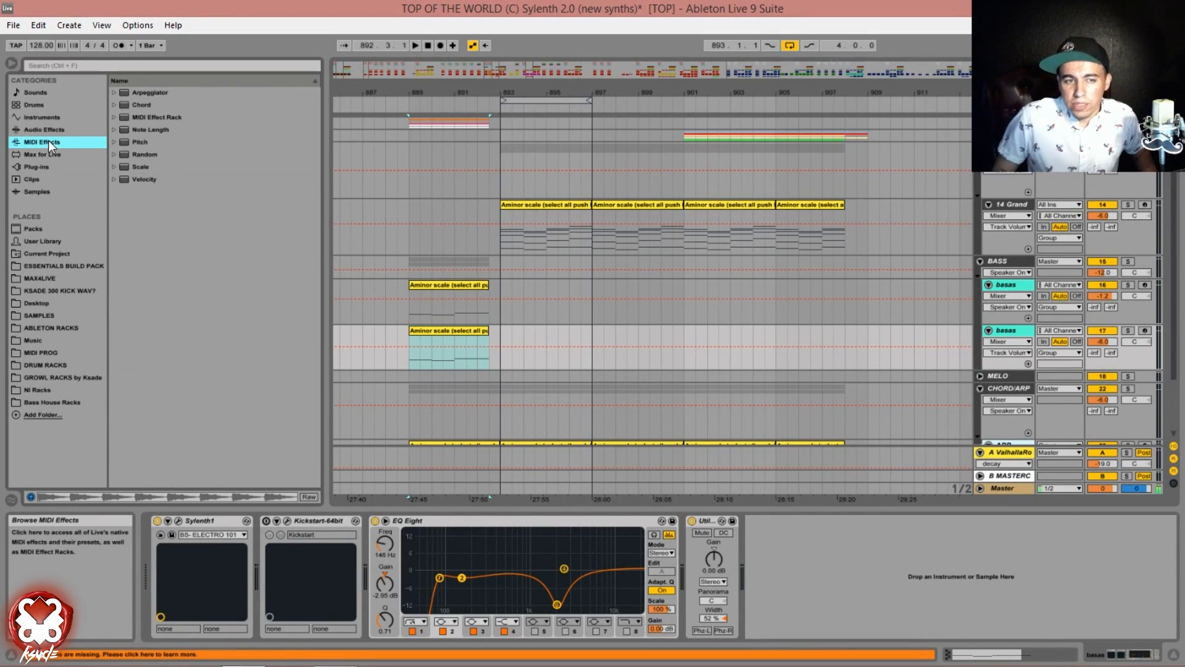
pyautogui.click(115, 143)
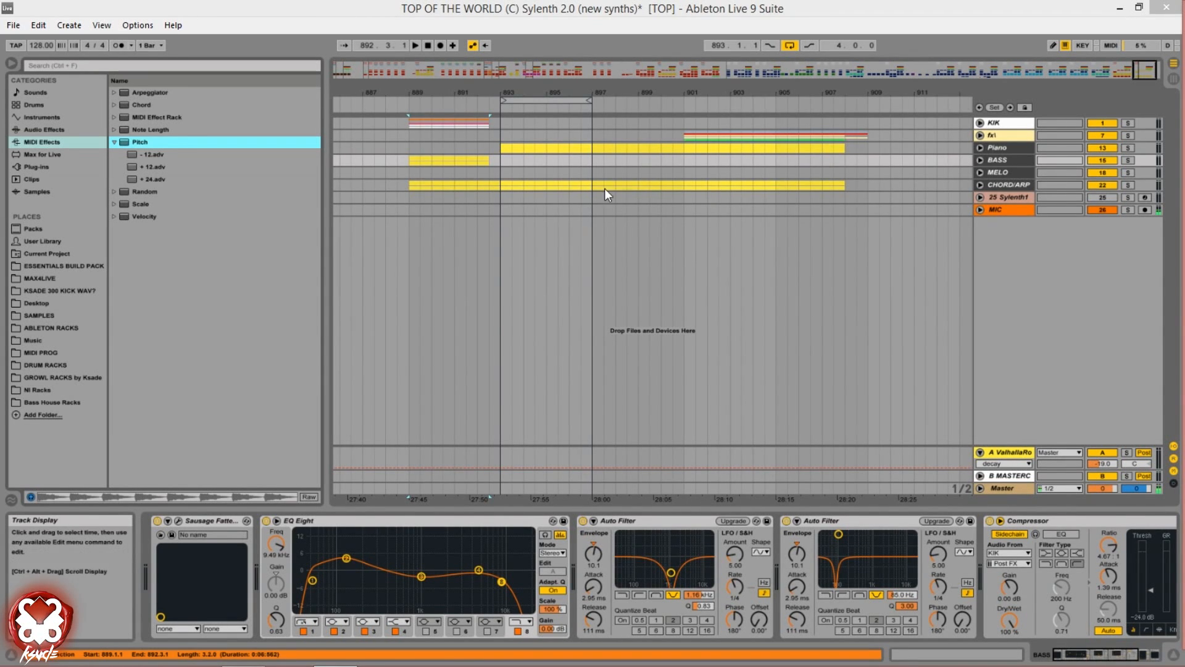
# Play the arrangement and extend the loop's start back to bar 889.
pyautogui.press('space')
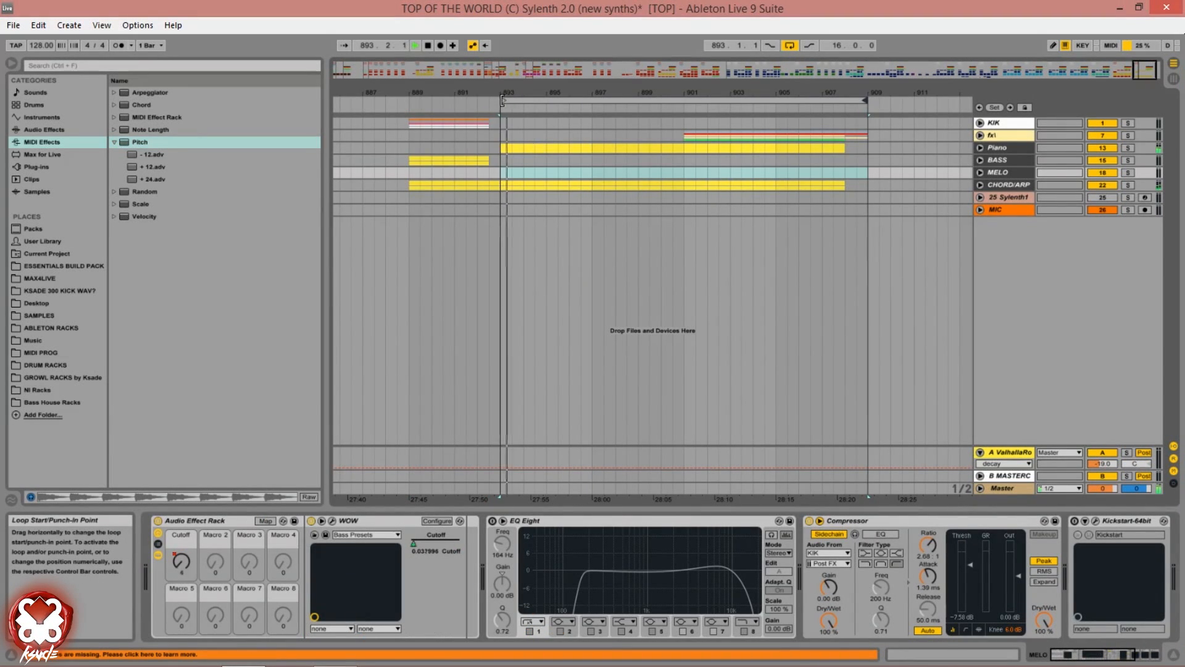
pyautogui.moveTo(501, 101); pyautogui.dragTo(408, 101)
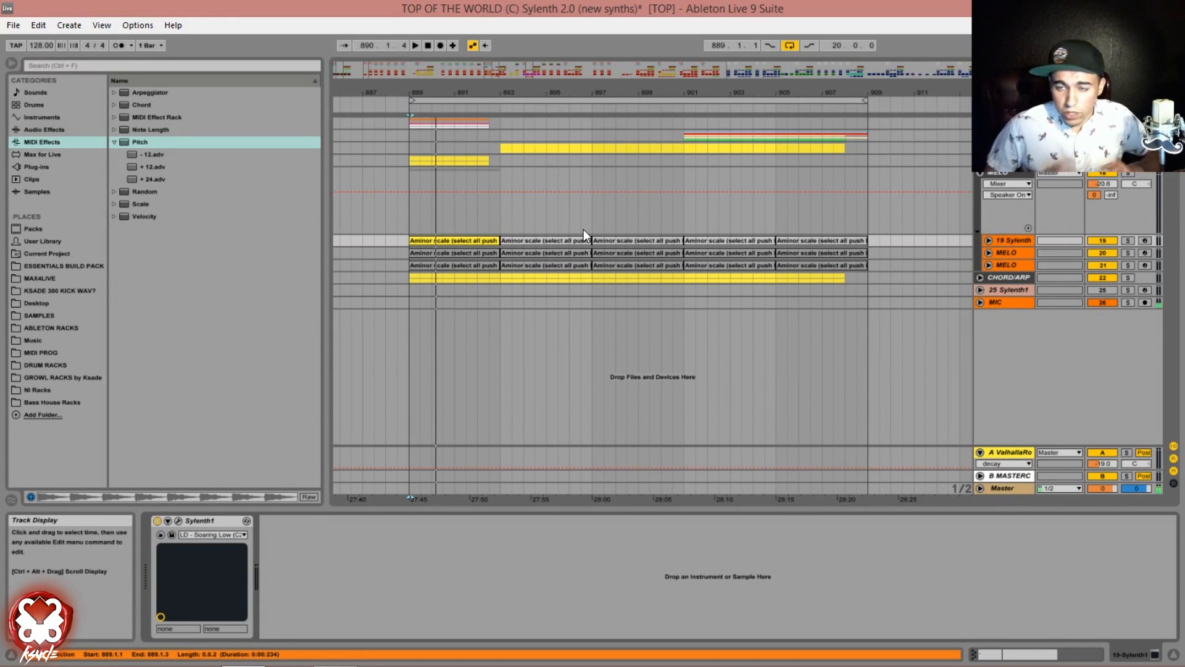
# Move the second C3 note of the MELO clip at bar 901 up to F3 at 1.2.1, and play the clip.
pyautogui.press('Left')
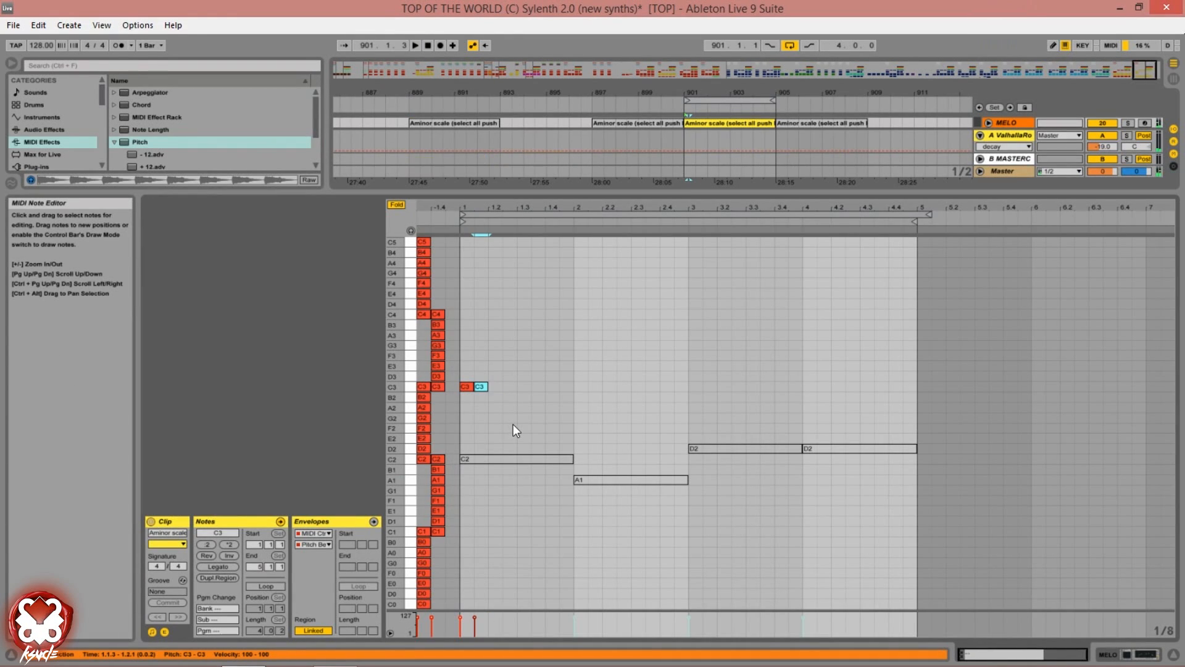
pyautogui.press('Up')
pyautogui.press('Up')
pyautogui.press('Right')
pyautogui.press('Up')
pyautogui.press('Right')
pyautogui.press('space')
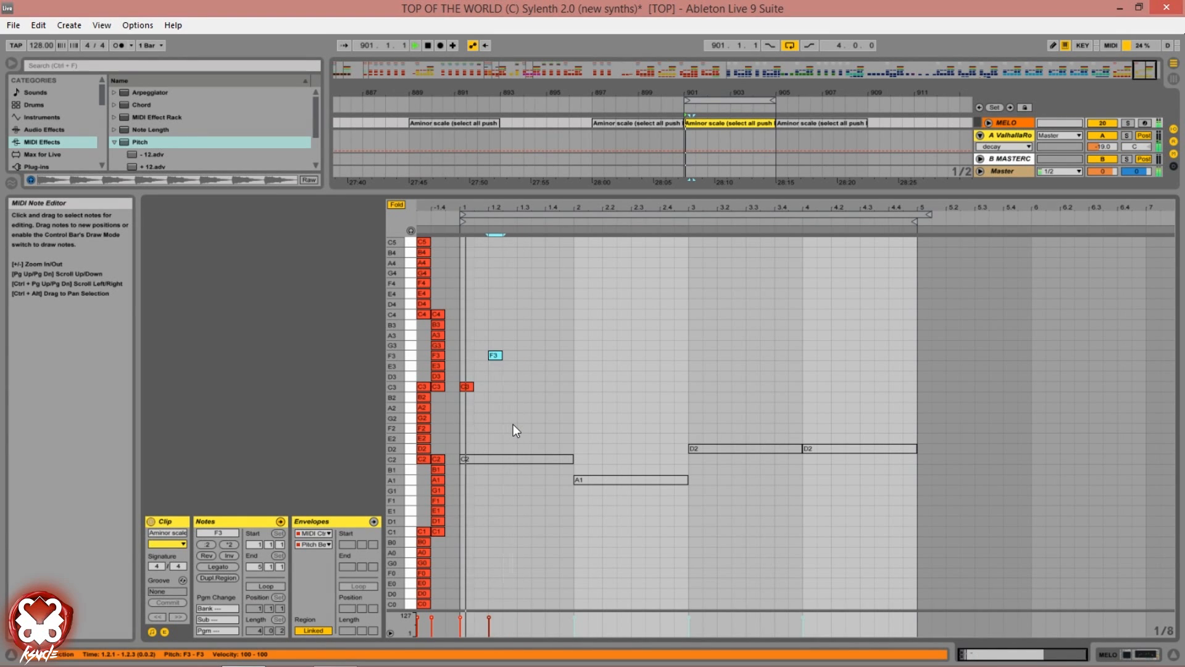
# Shift the F3 melody note to 1.2.3 and add a duplicate of it at E3 on 1.3.3.
pyautogui.hotkey('ctrl', 'd')
pyautogui.press('Down')
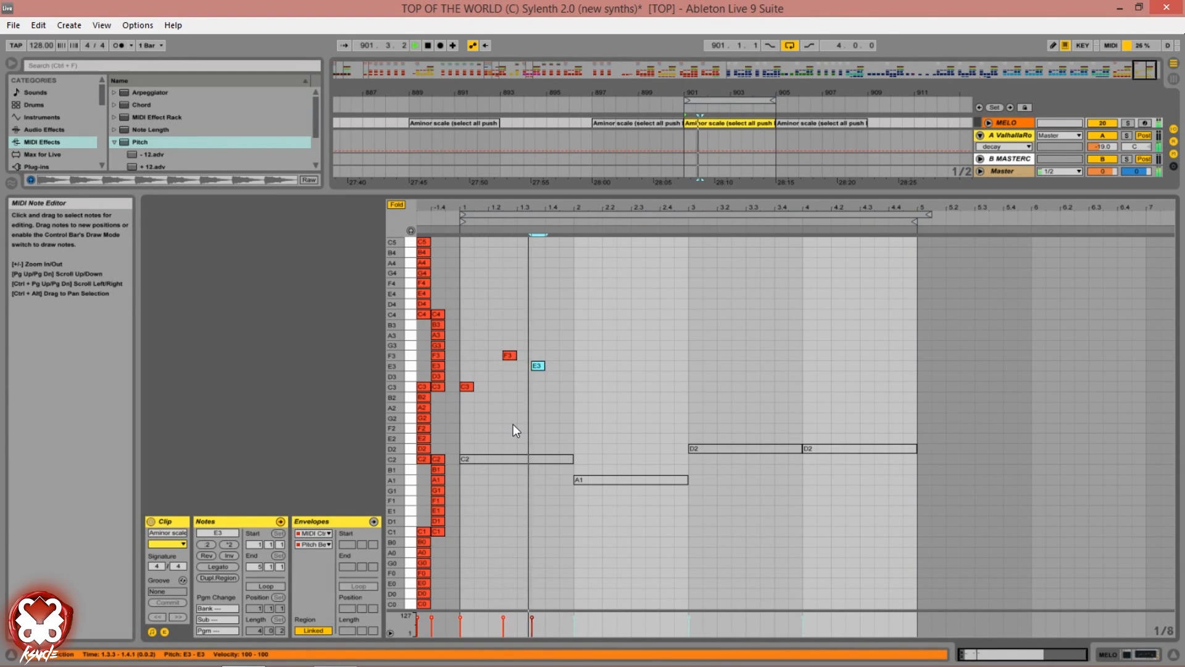
pyautogui.hotkey('ctrl', 'f')
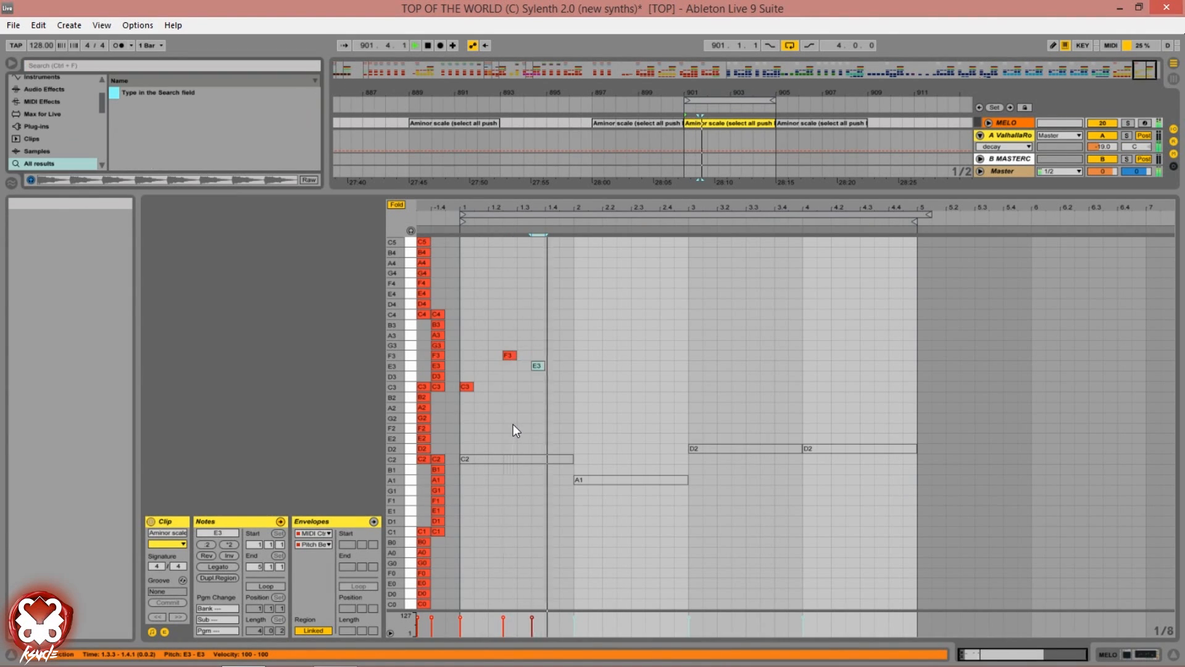
# Duplicate the E3 melody note and place the copy at G2 on 1.4.3 as the fourth note of bar 1.
pyautogui.moveTo(558, 312); pyautogui.dragTo(535, 374)
pyautogui.hotkey('ctrl', 'd')
pyautogui.press('Down')
pyautogui.press('Down')
pyautogui.press('Down')
pyautogui.press('Down')
pyautogui.press('Left')
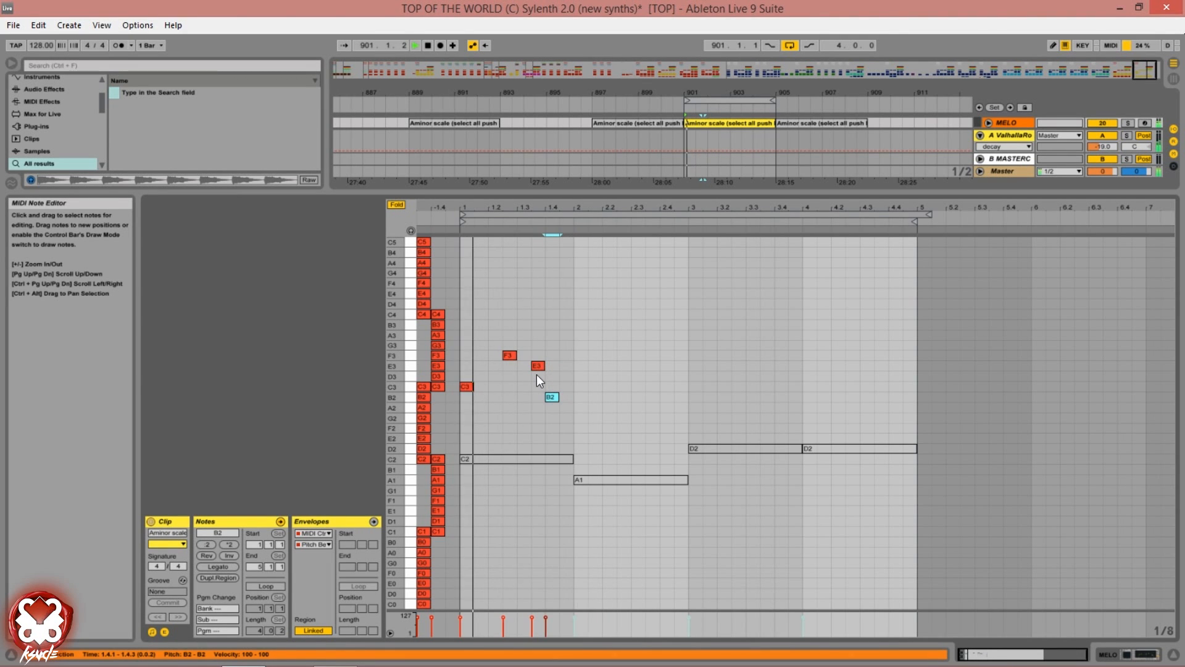
pyautogui.press('Down')
pyautogui.press('Down')
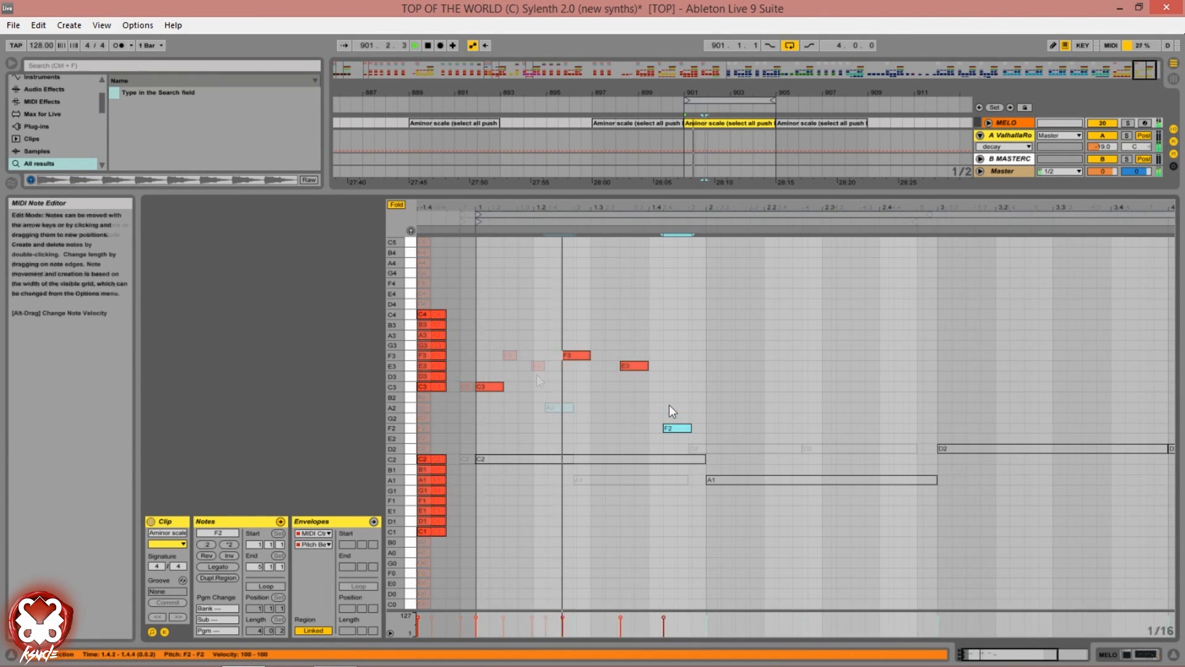
pyautogui.press('Right')
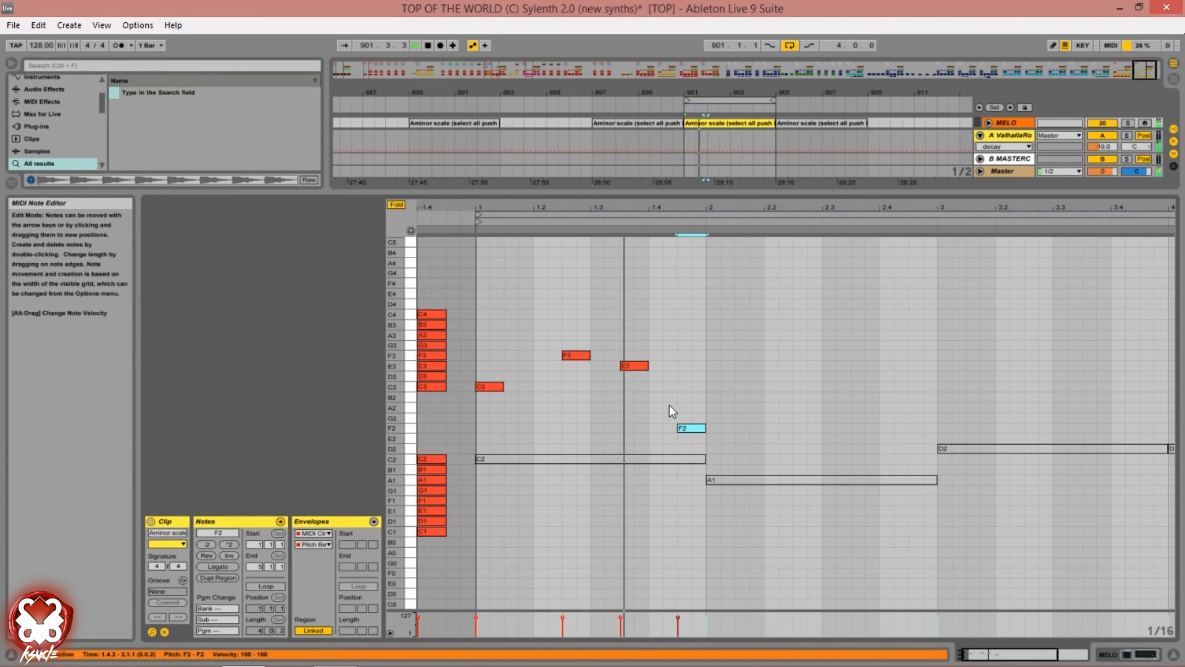
pyautogui.press('Up')
pyautogui.press('Up')
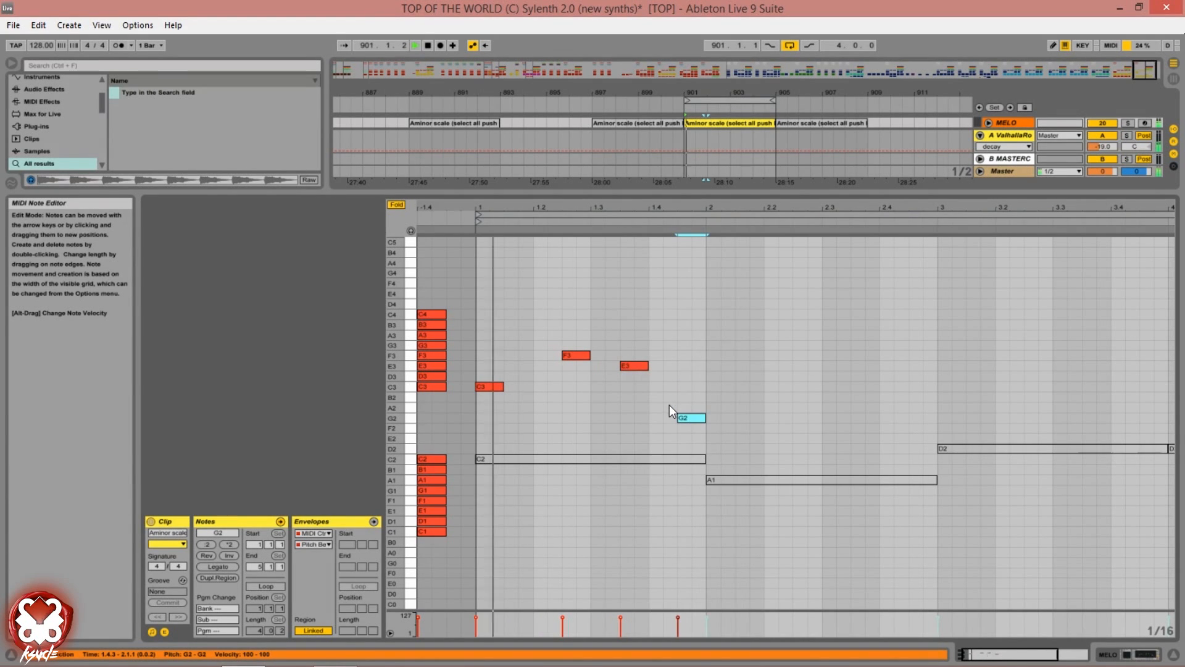
# Select the four melody notes of bar 1 and duplicate them into bars 2, 3 and 4.
pyautogui.moveTo(678, 316); pyautogui.dragTo(573, 418)
pyautogui.moveTo(491, 338); pyautogui.dragTo(684, 439)
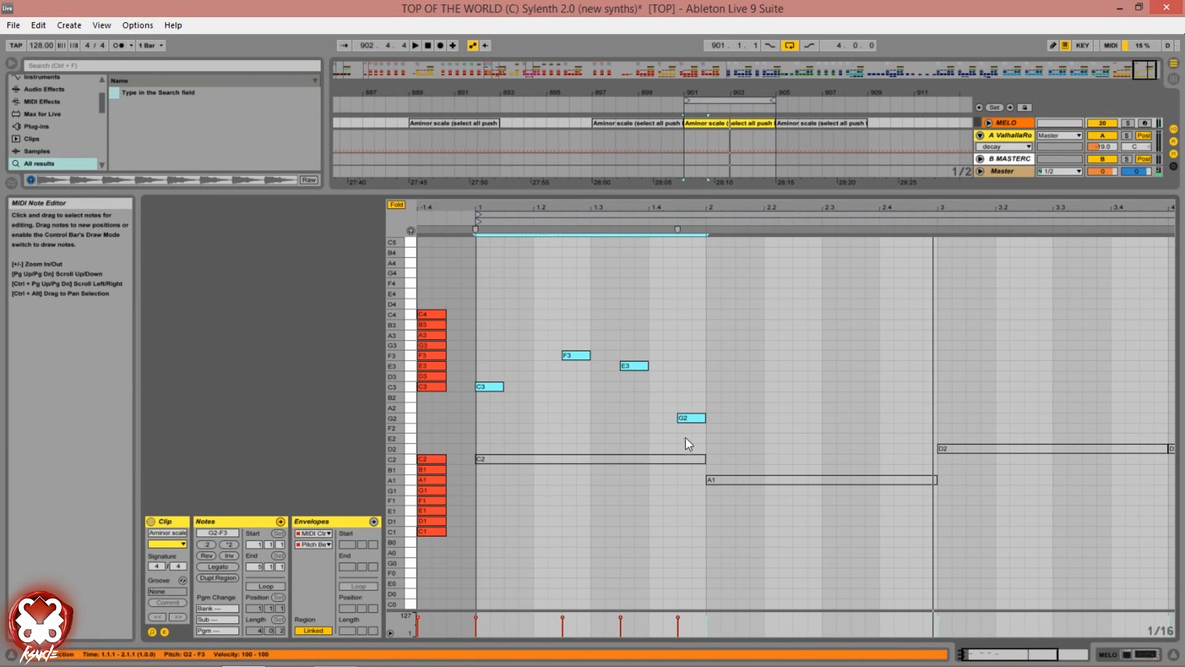
pyautogui.hotkey('ctrl', 'd')
pyautogui.hotkey('ctrl', 'd')
pyautogui.hotkey('ctrl', 'd')
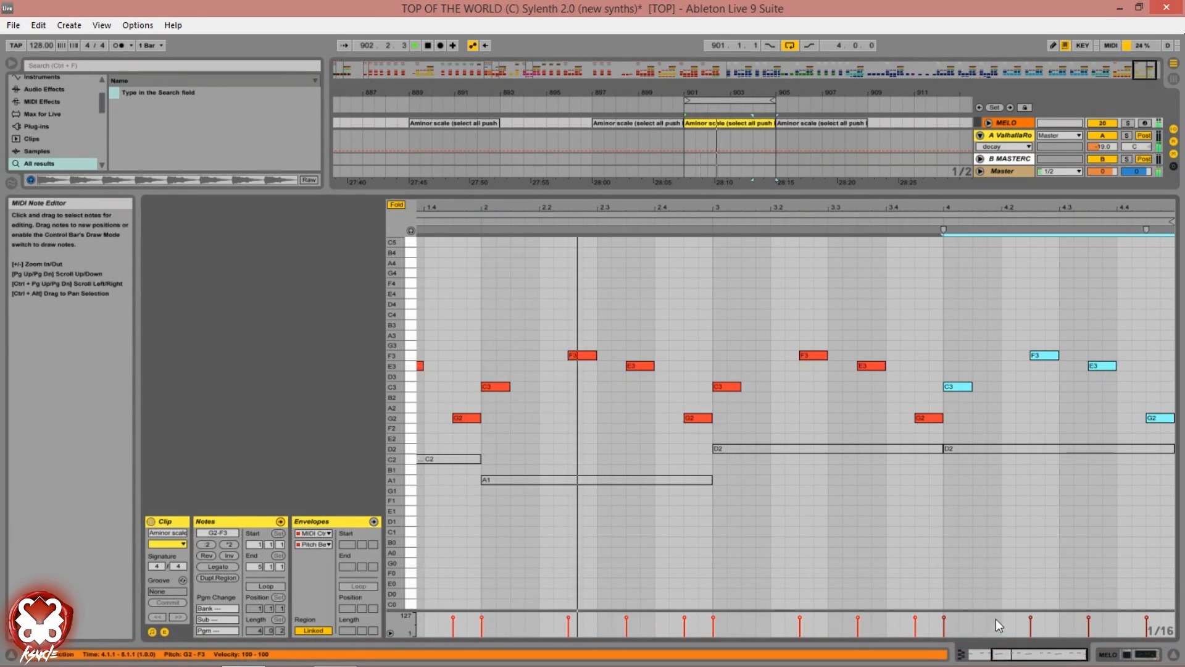
# Raise the E3 melody note at 4.3.3 to G3.
pyautogui.doubleClick(1023, 653)
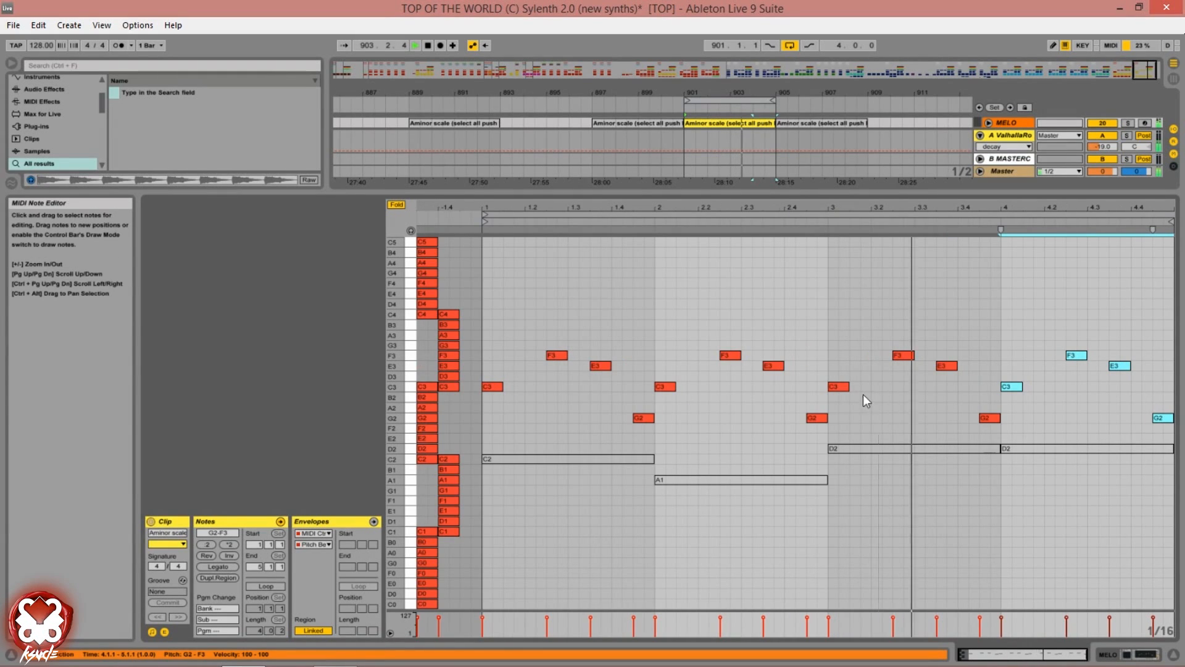
pyautogui.click(1120, 366)
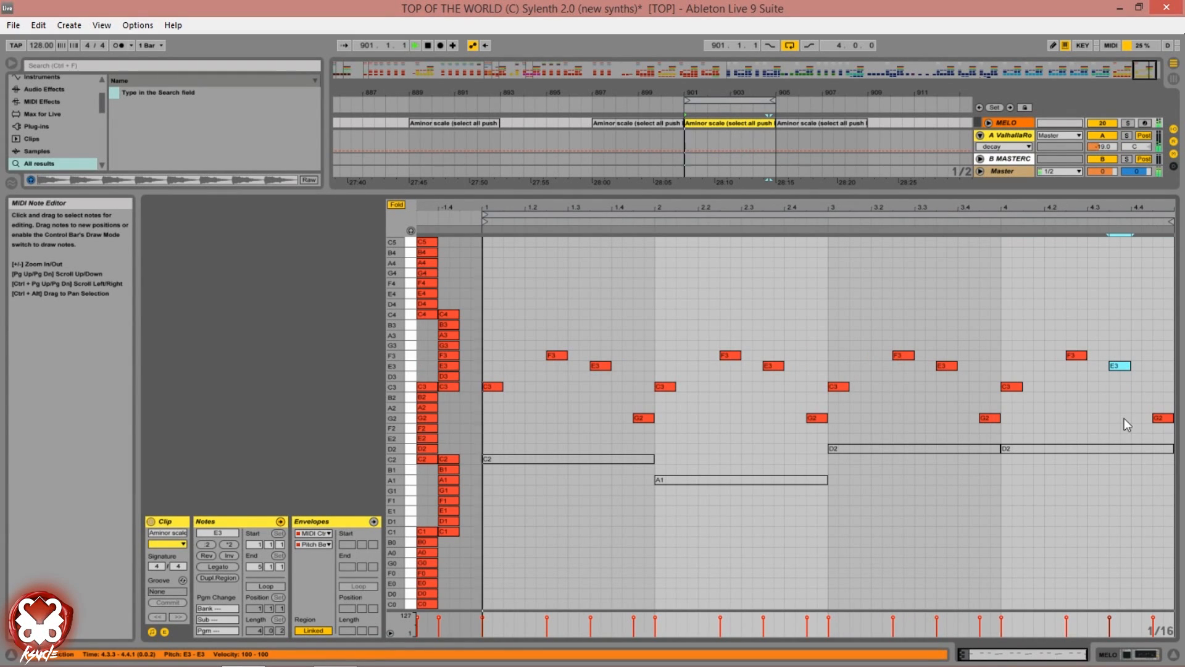
pyautogui.press('Up')
pyautogui.press('Up')
pyautogui.press('Up')
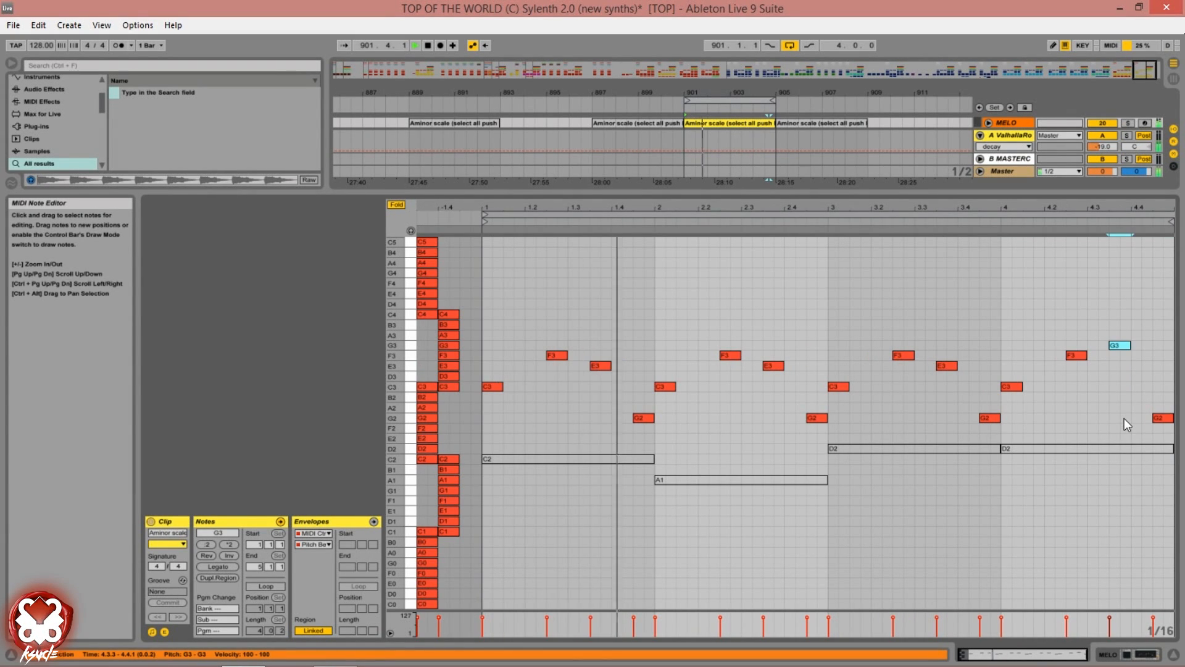
# Raise the last melody note of bar 4, at 4.4.3, from G2 up to D4.
pyautogui.click(1161, 419)
pyautogui.hotkey('shift', 'Up')
pyautogui.press('Up')
pyautogui.press('Up')
pyautogui.press('Up')
pyautogui.press('Up')
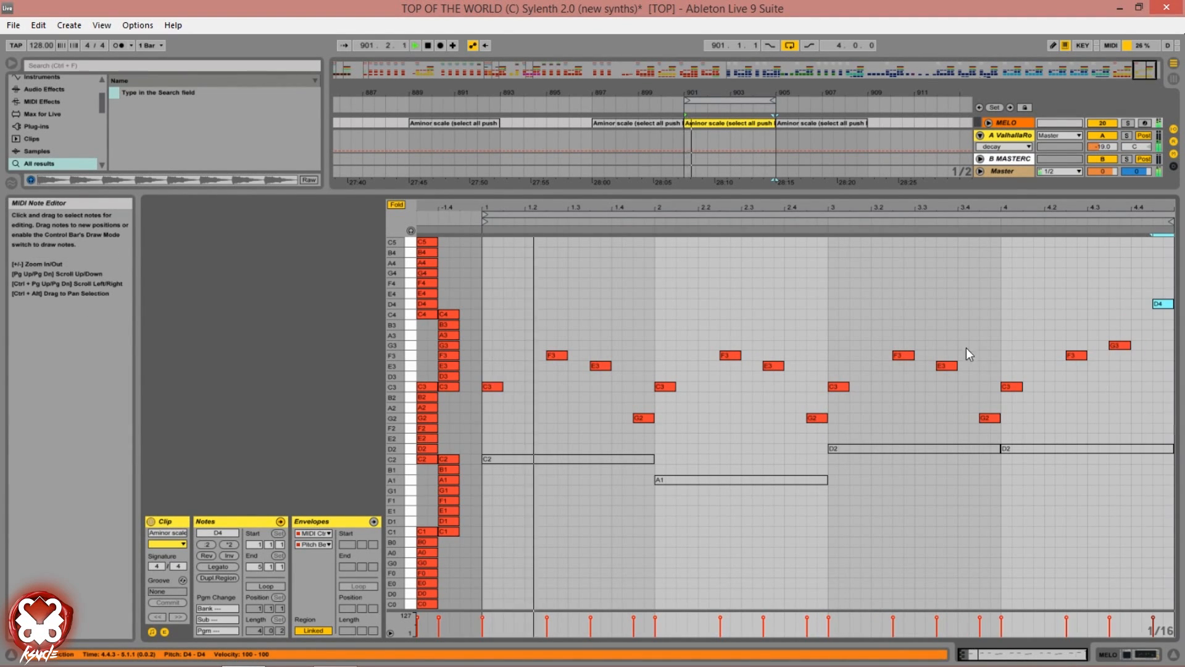
# Raise the first melody note of bar 3 to D3.
pyautogui.click(837, 387)
pyautogui.press('Up')
pyautogui.press('Up')
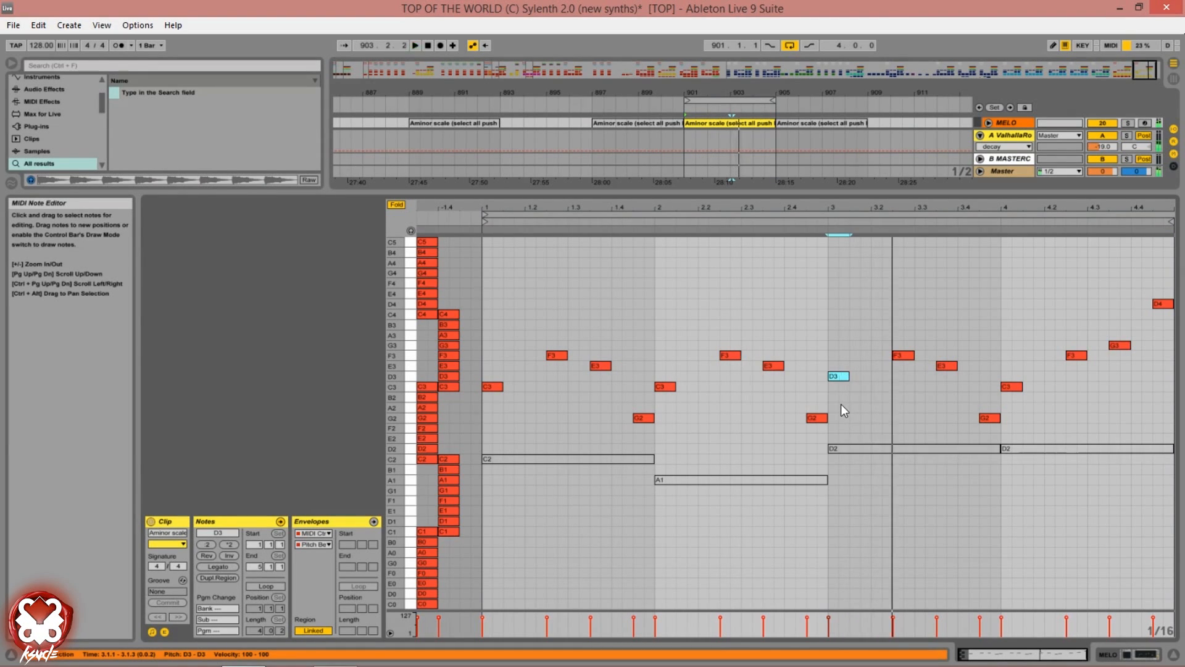
# Try the first melody note of bar 3 an octave lower at D2, and return it to D3.
pyautogui.hotkey('shift', 'Down')
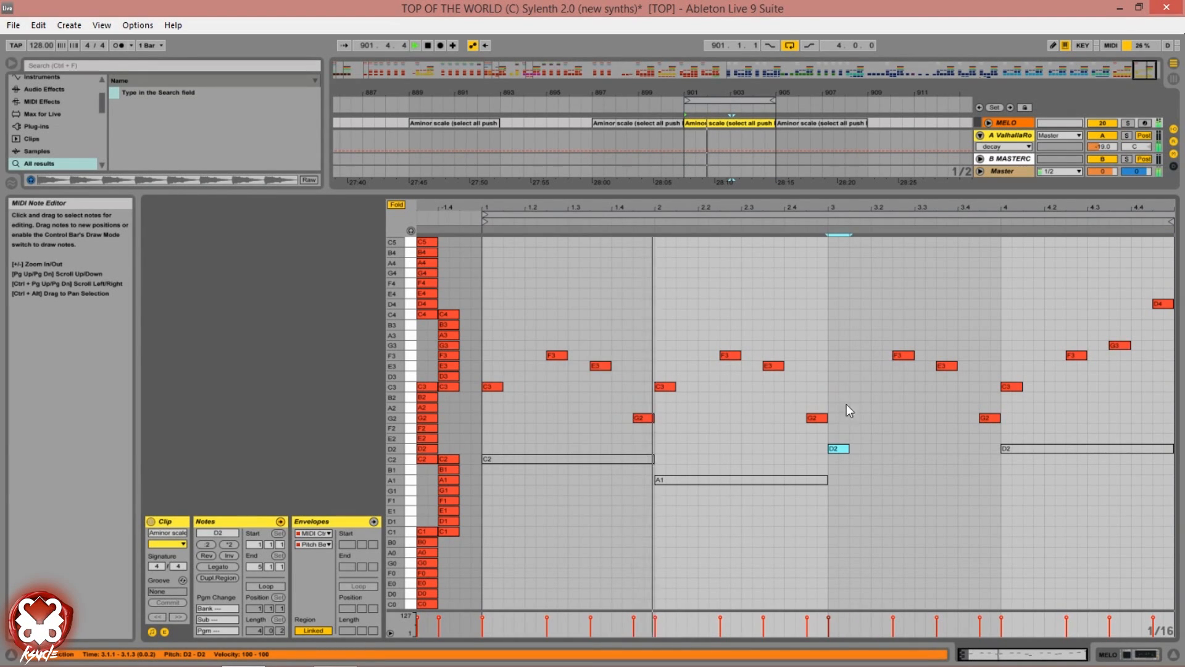
pyautogui.click(992, 417)
pyautogui.click(899, 353)
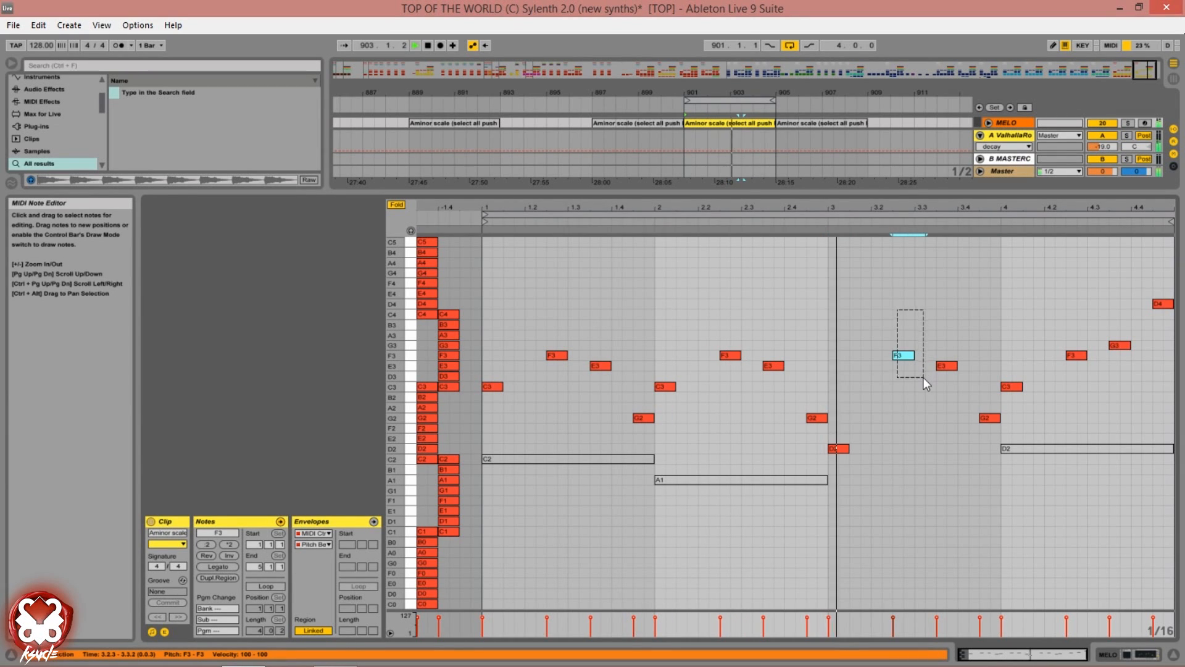
pyautogui.click(838, 448)
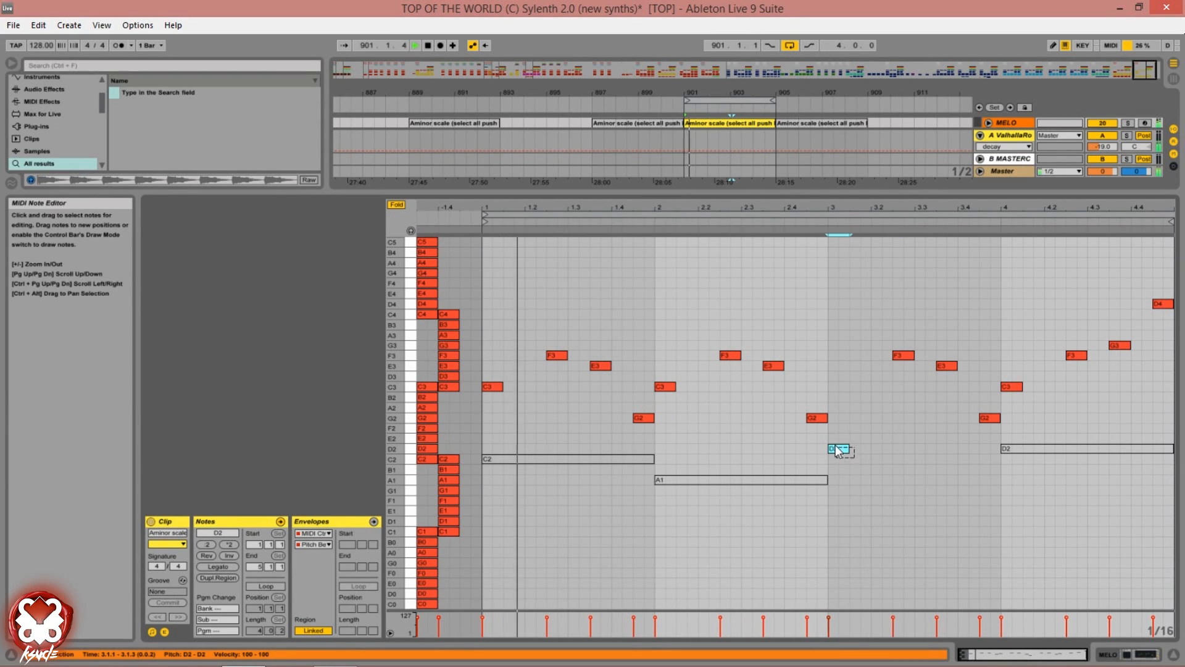
pyautogui.hotkey('shift', 'Up')
# Lower the second melody note of bar 3, the F3 at 3.2.3, to B2.
pyautogui.click(887, 323)
pyautogui.click(911, 356)
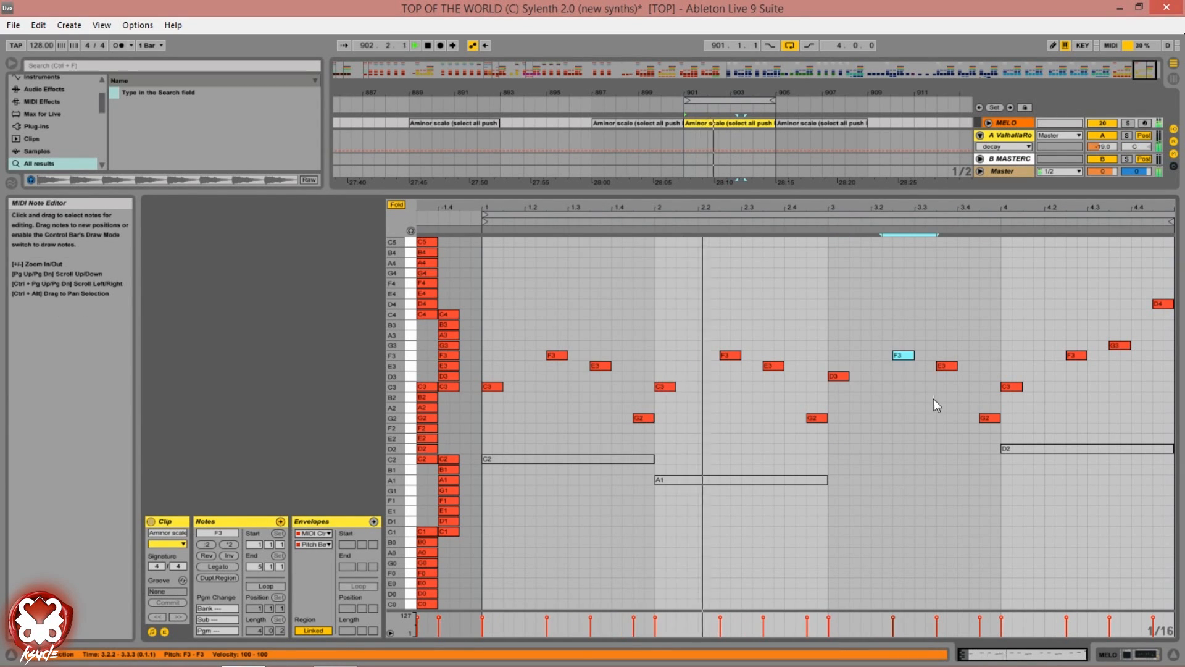
pyautogui.press('Down')
pyautogui.press('Down')
pyautogui.press('Down')
pyautogui.press('Down')
pyautogui.press('Down')
pyautogui.press('Down')
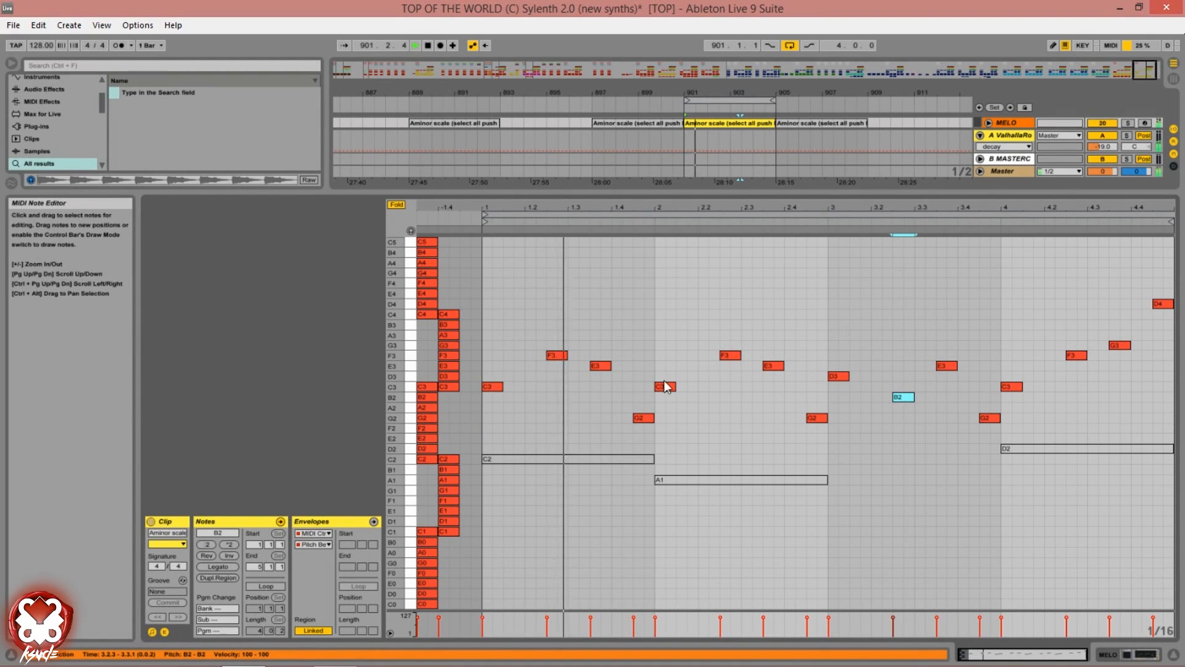
# Copy the edited melody clip at bar 901 to the other melody tracks, and duplicate all three clips to bar 905.
pyautogui.hotkey('shift', 'Tab')
pyautogui.moveTo(737, 250)
pyautogui.mouseDown()
pyautogui.moveTo(736, 239)
pyautogui.moveTo(735, 265)
pyautogui.mouseUp()
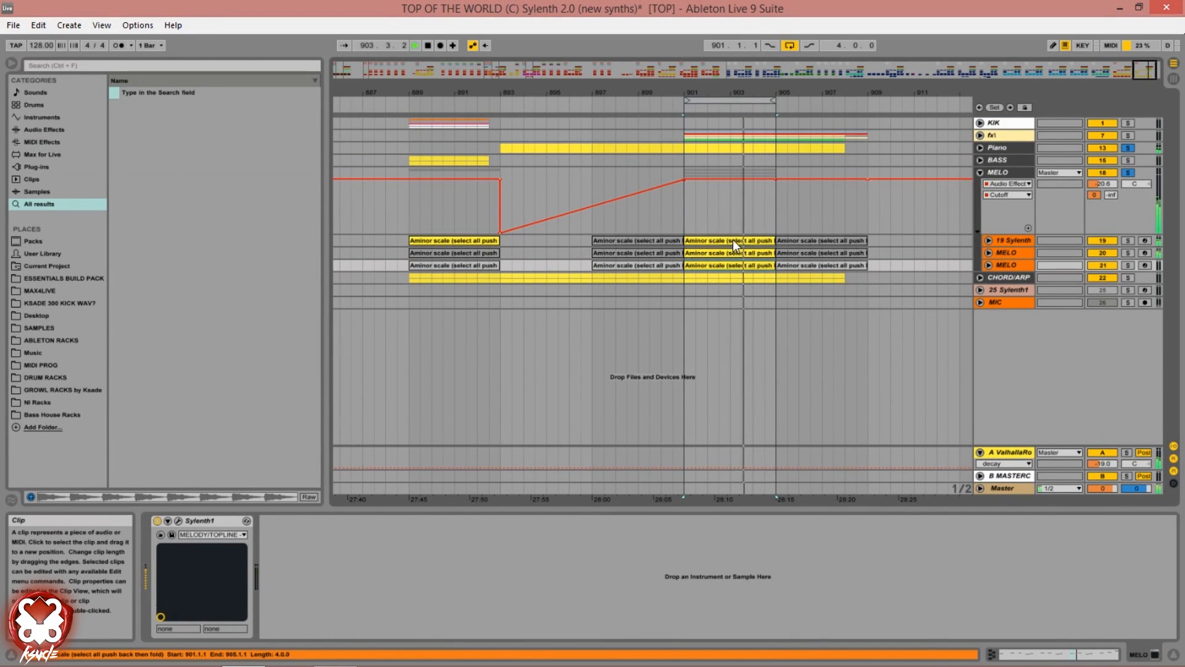
pyautogui.click(734, 242)
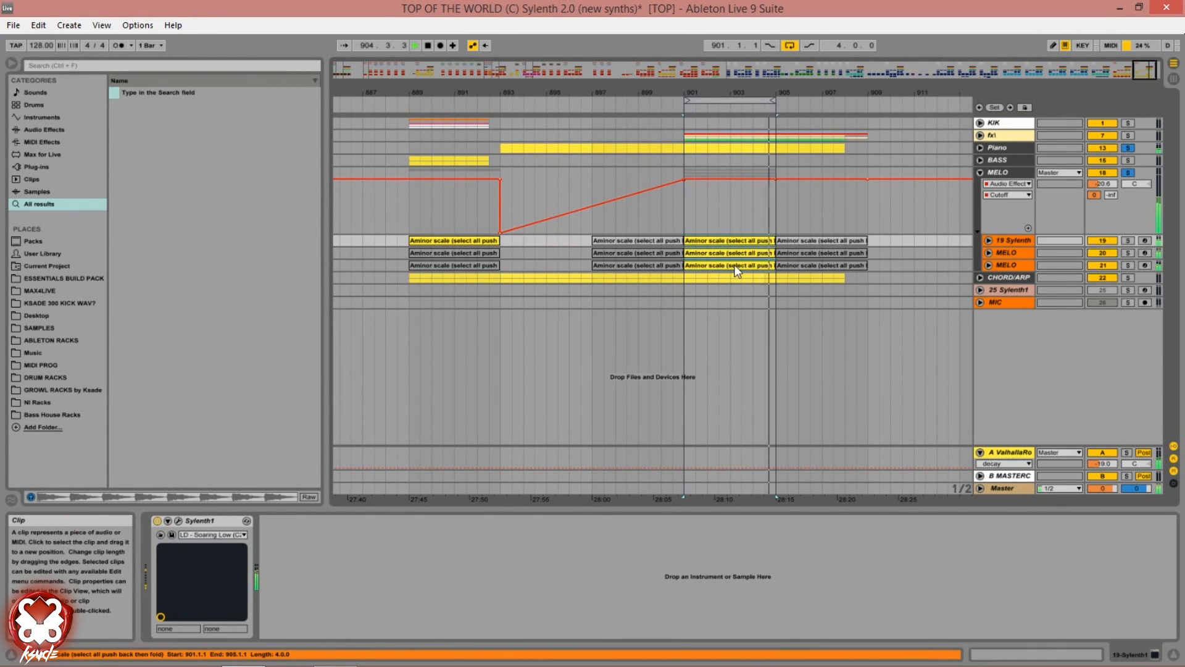
pyautogui.keyDown('shift'); pyautogui.click(734, 265); pyautogui.keyUp('shift')
pyautogui.hotkey('ctrl', 'd')
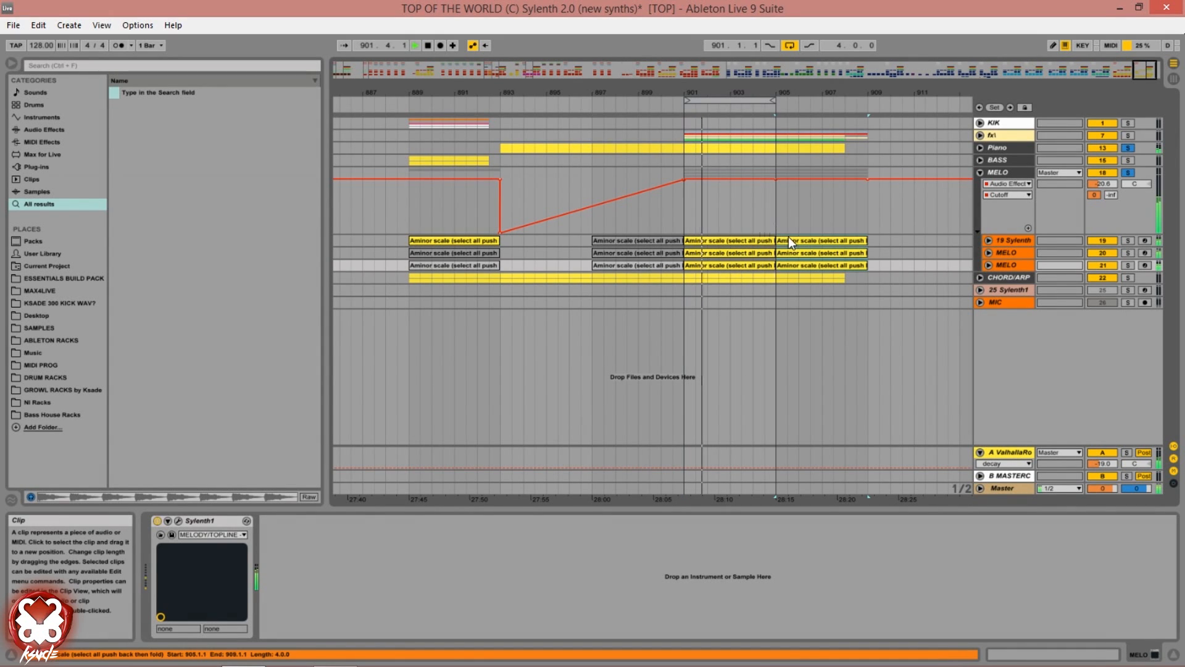
# Fill the three melody tracks from bar 889 up to bar 901 with copies of the new melody clips.
pyautogui.moveTo(791, 238); pyautogui.dragTo(542, 239)
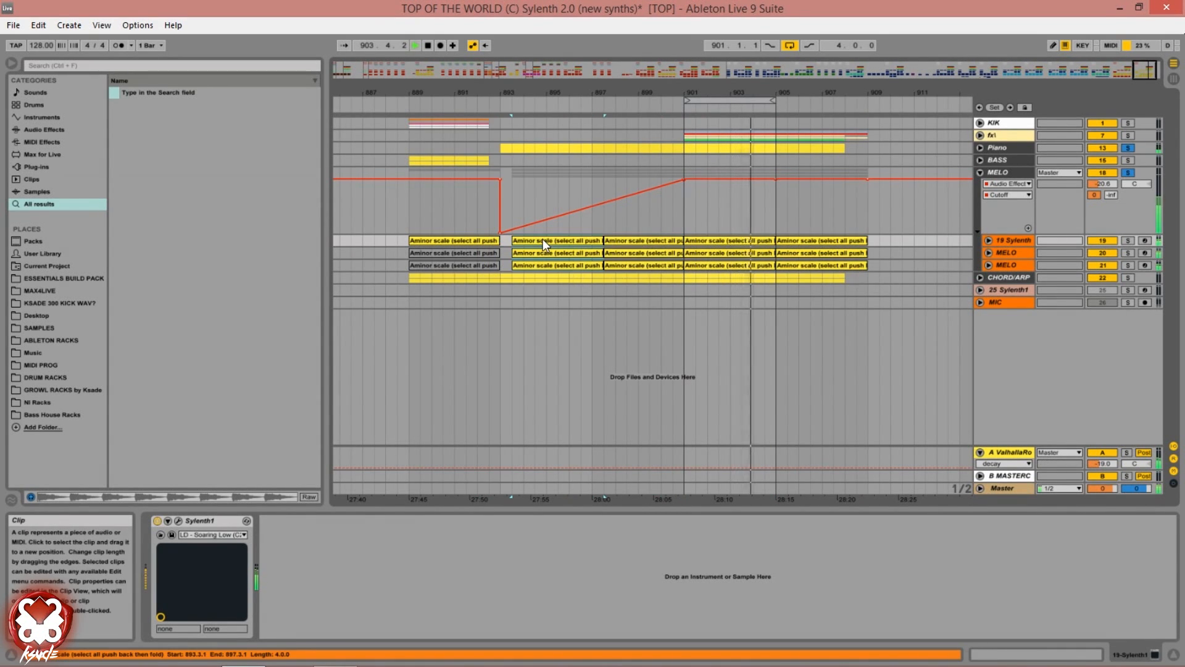
pyautogui.hotkey('ctrl', 'z')
pyautogui.click(706, 242)
pyautogui.moveTo(706, 242); pyautogui.dragTo(526, 241)
# Set the loop to span bars 889 to 909, and turn off solo on the MELO and Piano groups.
pyautogui.moveTo(774, 101); pyautogui.dragTo(866, 100)
pyautogui.moveTo(414, 102); pyautogui.dragTo(410, 100)
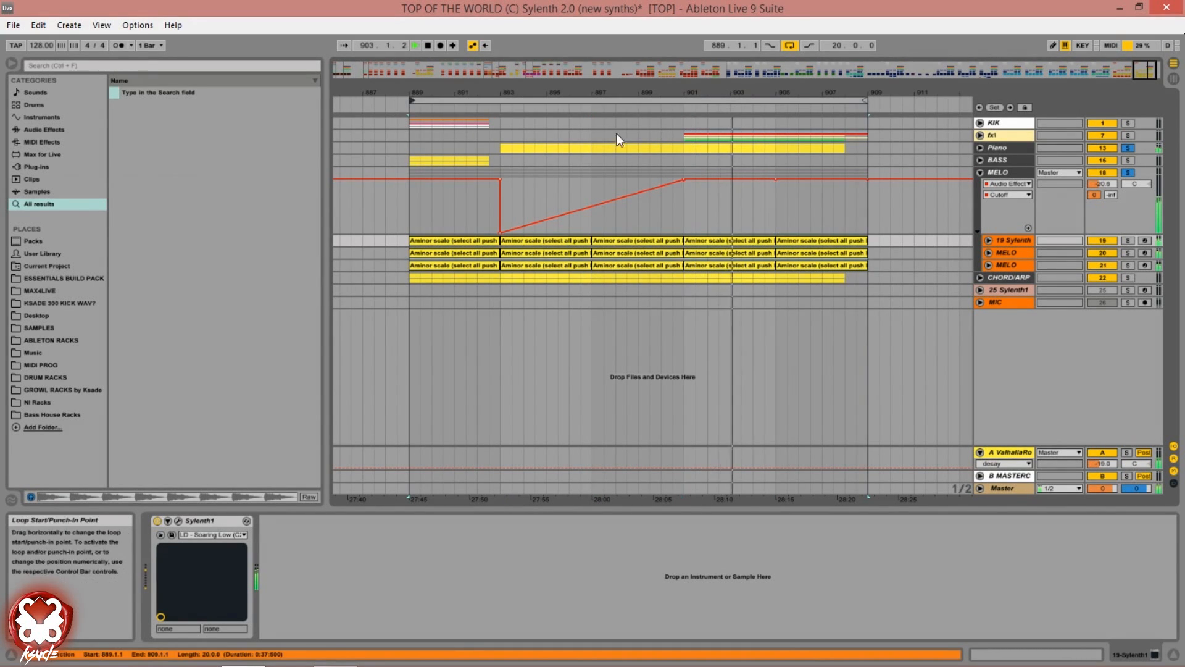
pyautogui.click(683, 138)
pyautogui.click(1129, 173)
pyautogui.click(1126, 149)
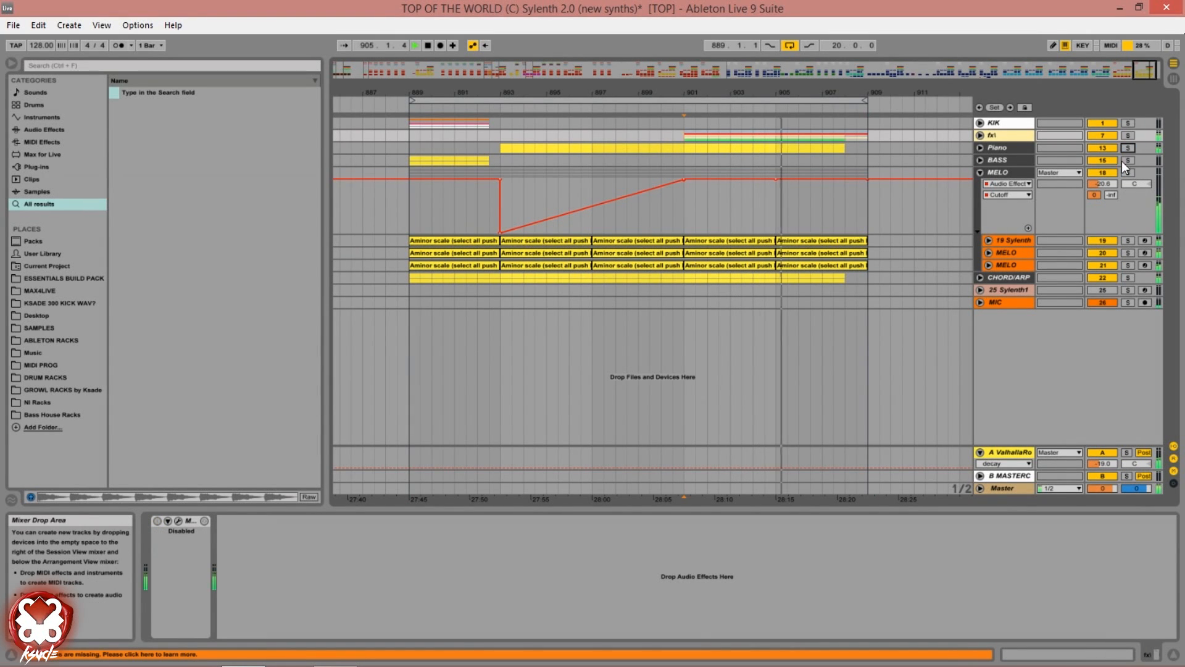